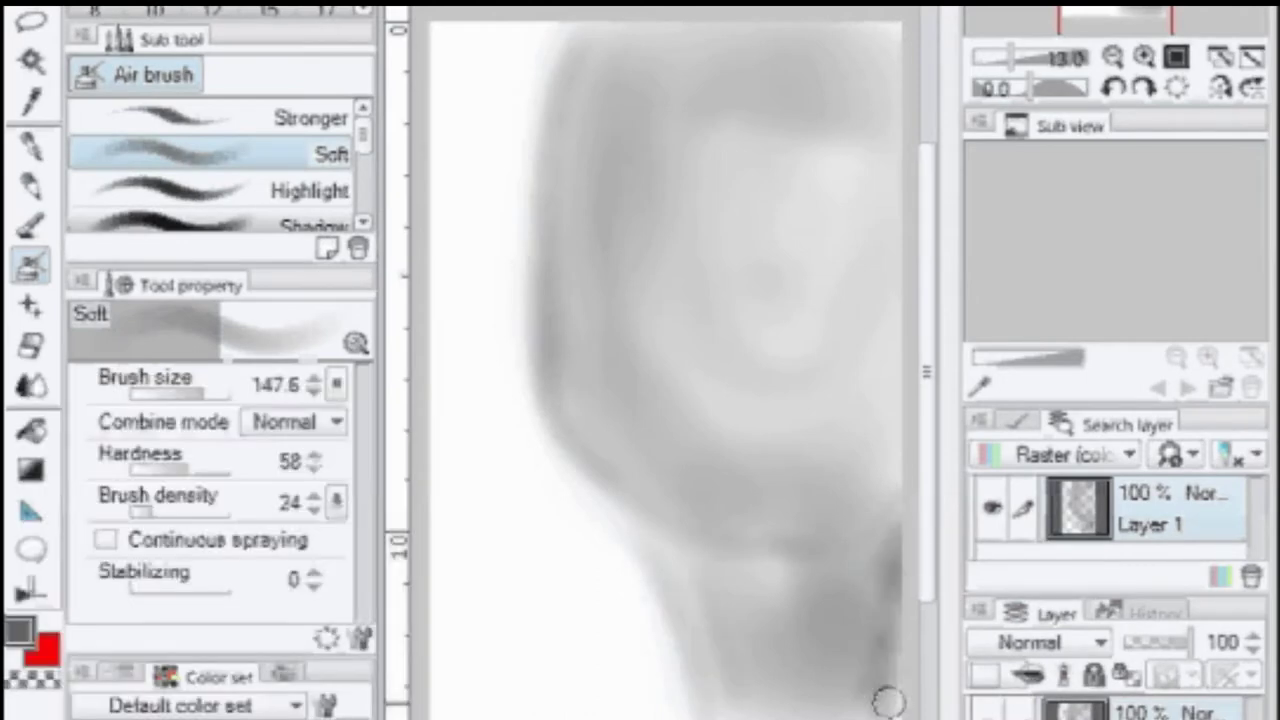
- Shade the neck under the jaw with the Soft airbrush, and paint the ear using brush sizes 418.7 and 209
{"action": "left_click_drag", "start_coordinate": [906, 531], "coordinate": [800, 562]}
{"action": "left_click", "coordinate": [214, 393]}
{"action": "left_click_drag", "start_coordinate": [514, 186], "coordinate": [518, 315]}
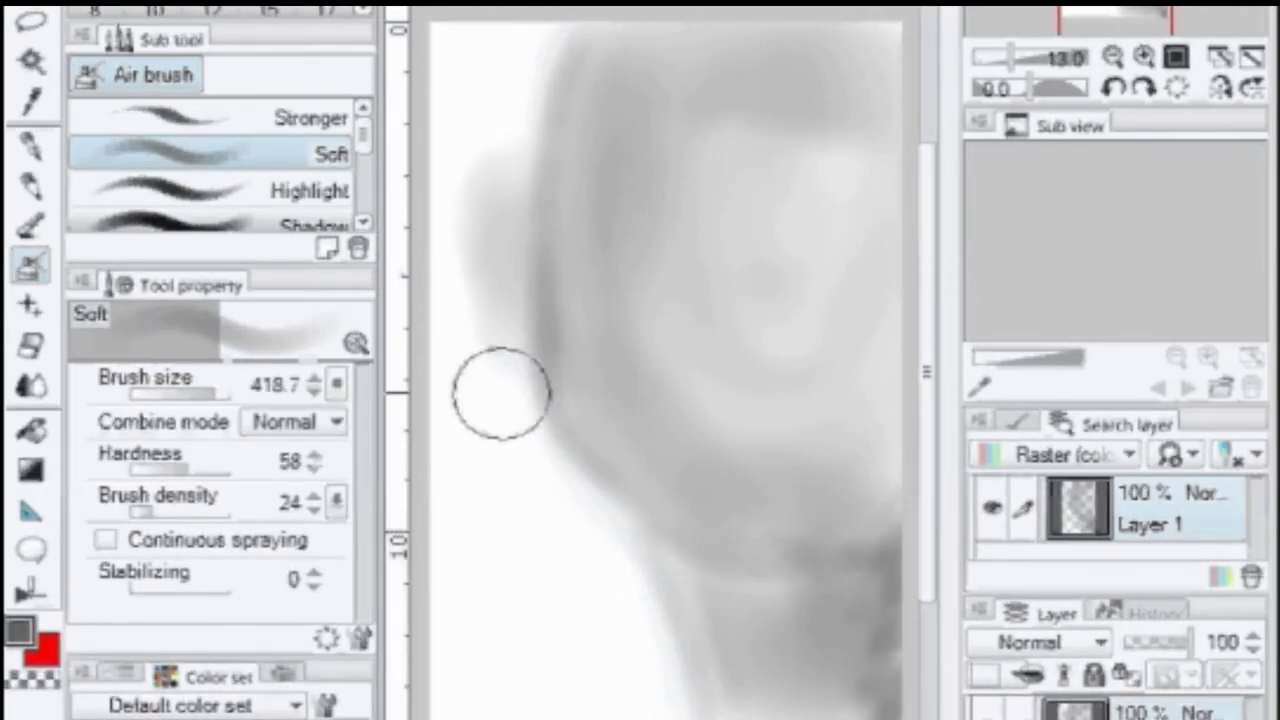
{"action": "left_click", "coordinate": [208, 393]}
{"action": "left_click_drag", "start_coordinate": [520, 162], "coordinate": [512, 325]}
- Rough in the nose, both eyebrows and the shadows around the mouth and chin with the Soft airbrush at size 209
{"action": "left_click_drag", "start_coordinate": [622, 154], "coordinate": [690, 160]}
{"action": "key", "text": "ctrl+z"}
{"action": "mouse_move", "coordinate": [773, 190]}
{"action": "left_mouse_down"}
{"action": "mouse_move", "coordinate": [745, 318]}
{"action": "mouse_move", "coordinate": [789, 316]}
{"action": "left_mouse_up"}
{"action": "mouse_move", "coordinate": [822, 255]}
{"action": "left_mouse_down"}
{"action": "mouse_move", "coordinate": [826, 149]}
{"action": "mouse_move", "coordinate": [846, 112]}
{"action": "left_mouse_up"}
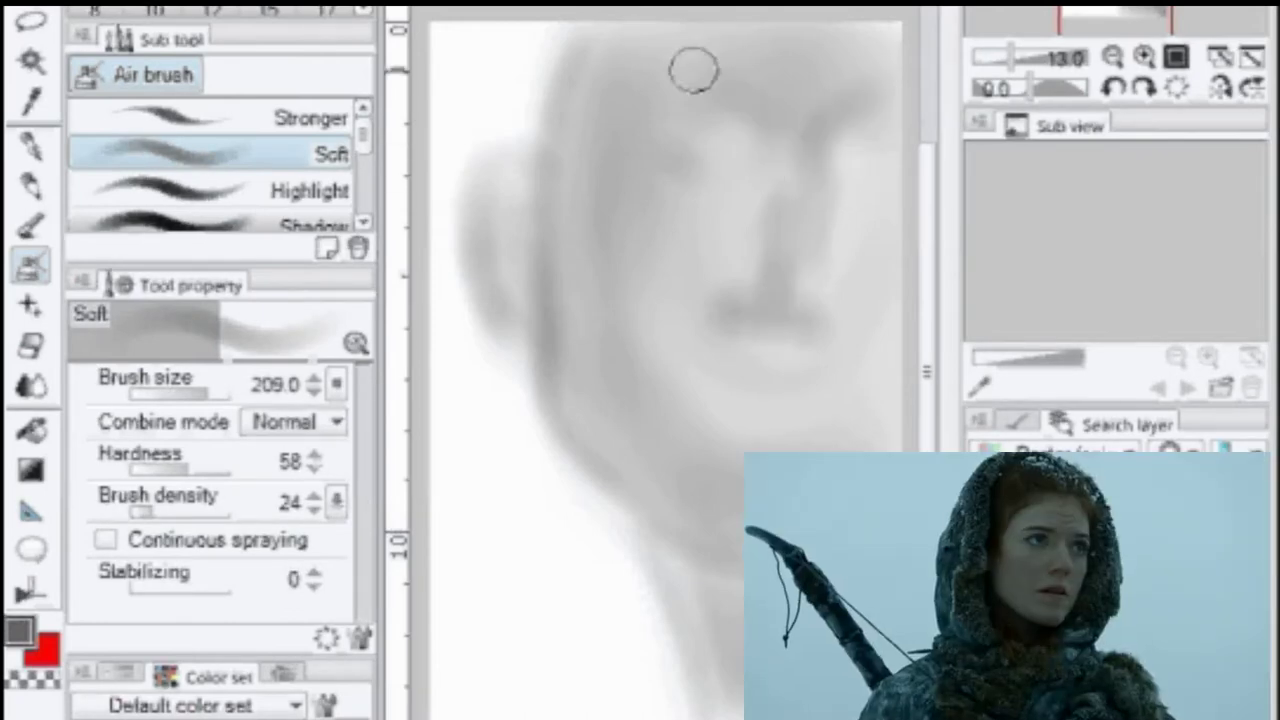
{"action": "left_click_drag", "start_coordinate": [778, 200], "coordinate": [672, 130]}
{"action": "left_click_drag", "start_coordinate": [850, 134], "coordinate": [896, 138]}
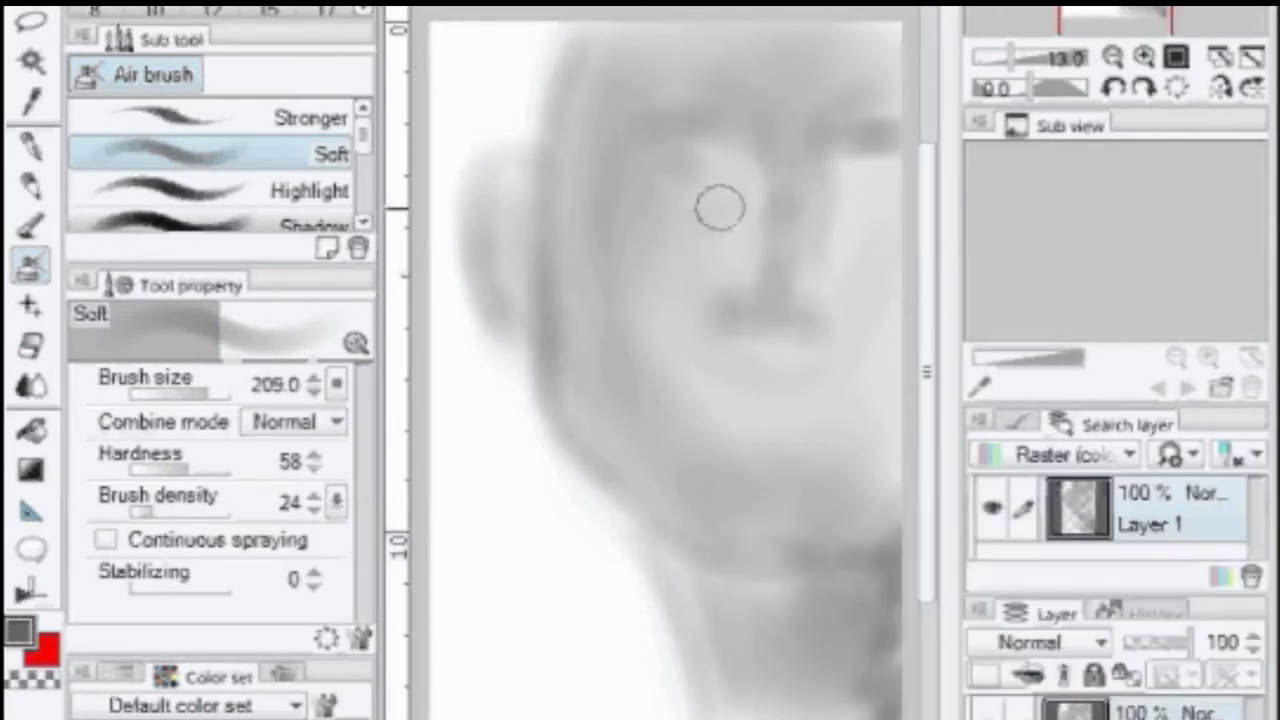
{"action": "mouse_move", "coordinate": [767, 408]}
{"action": "left_mouse_down"}
{"action": "mouse_move", "coordinate": [763, 391]}
{"action": "mouse_move", "coordinate": [769, 423]}
{"action": "mouse_move", "coordinate": [840, 437]}
{"action": "mouse_move", "coordinate": [709, 449]}
{"action": "mouse_move", "coordinate": [849, 509]}
{"action": "mouse_move", "coordinate": [668, 492]}
{"action": "left_mouse_up"}
- Enlarge the Soft airbrush to 351.9 and fill the background and hair area around the face with dark grey
{"action": "left_click_drag", "start_coordinate": [205, 395], "coordinate": [228, 392]}
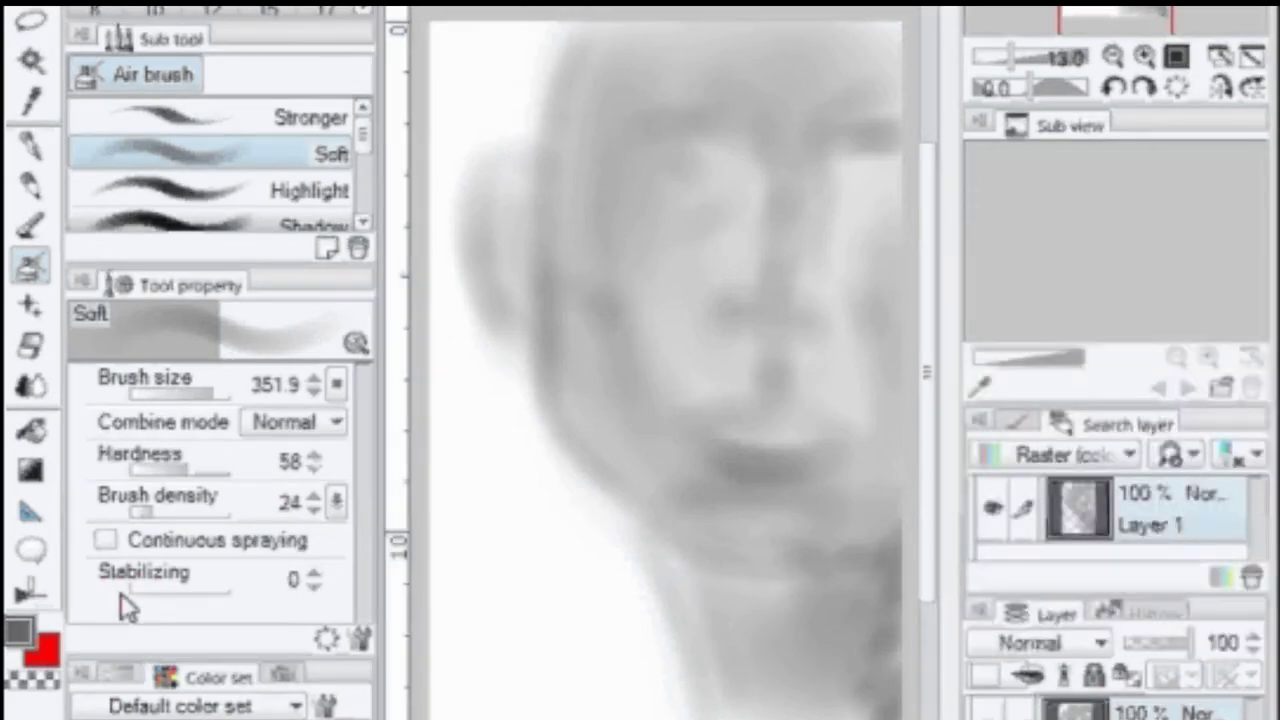
{"action": "mouse_move", "coordinate": [490, 50]}
{"action": "left_mouse_down"}
{"action": "mouse_move", "coordinate": [443, 277]}
{"action": "mouse_move", "coordinate": [523, 529]}
{"action": "mouse_move", "coordinate": [478, 700]}
{"action": "mouse_move", "coordinate": [523, 57]}
{"action": "mouse_move", "coordinate": [423, 229]}
{"action": "mouse_move", "coordinate": [503, 571]}
{"action": "mouse_move", "coordinate": [522, 136]}
{"action": "mouse_move", "coordinate": [649, 580]}
{"action": "mouse_move", "coordinate": [780, 690]}
{"action": "left_mouse_up"}
- Paint light grey highlights on the cheek, chin and eyelid with the Soft airbrush at size 104.3
{"action": "left_click_drag", "start_coordinate": [658, 218], "coordinate": [573, 239]}
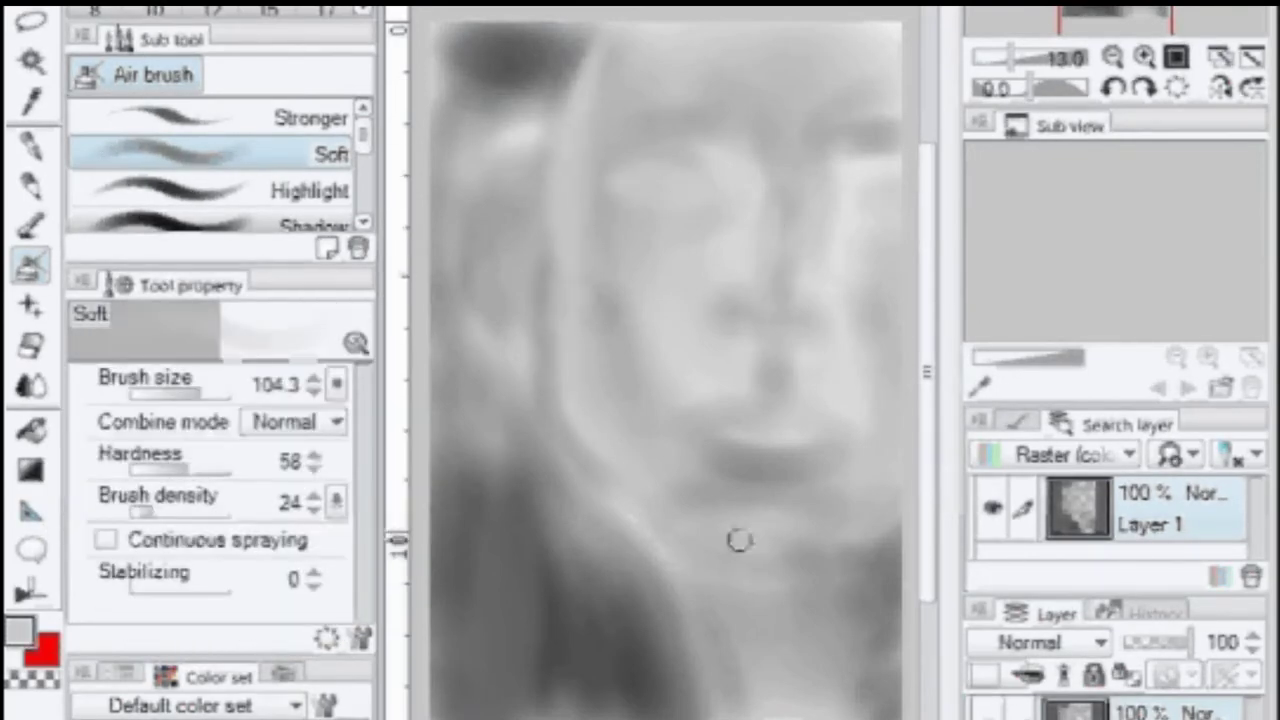
{"action": "left_click_drag", "start_coordinate": [739, 540], "coordinate": [722, 505]}
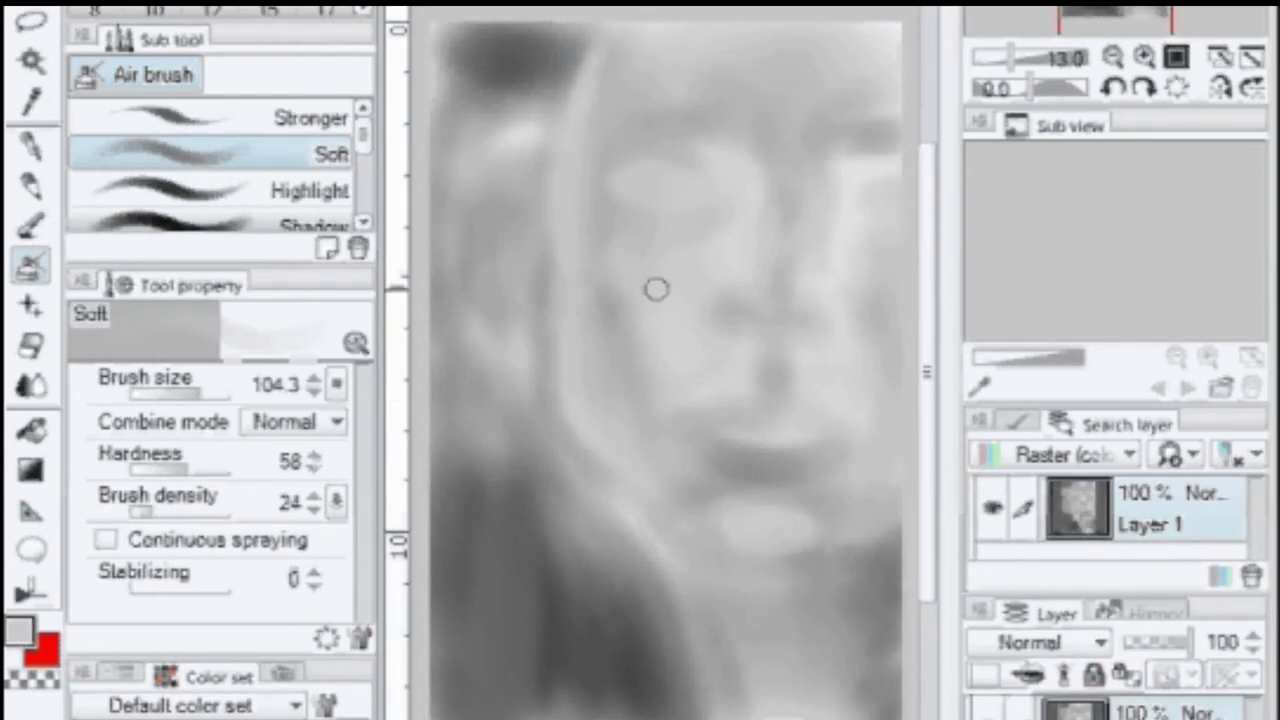
{"action": "left_click_drag", "start_coordinate": [663, 152], "coordinate": [743, 163]}
- Airbrush dark grey into the inner eye corner, the side of the nose and both nostrils at size 104.3
{"action": "mouse_move", "coordinate": [892, 167]}
{"action": "left_mouse_down"}
{"action": "mouse_move", "coordinate": [823, 206]}
{"action": "mouse_move", "coordinate": [797, 276]}
{"action": "left_mouse_up"}
{"action": "left_click", "coordinate": [742, 315]}
{"action": "left_click_drag", "start_coordinate": [803, 324], "coordinate": [840, 286]}
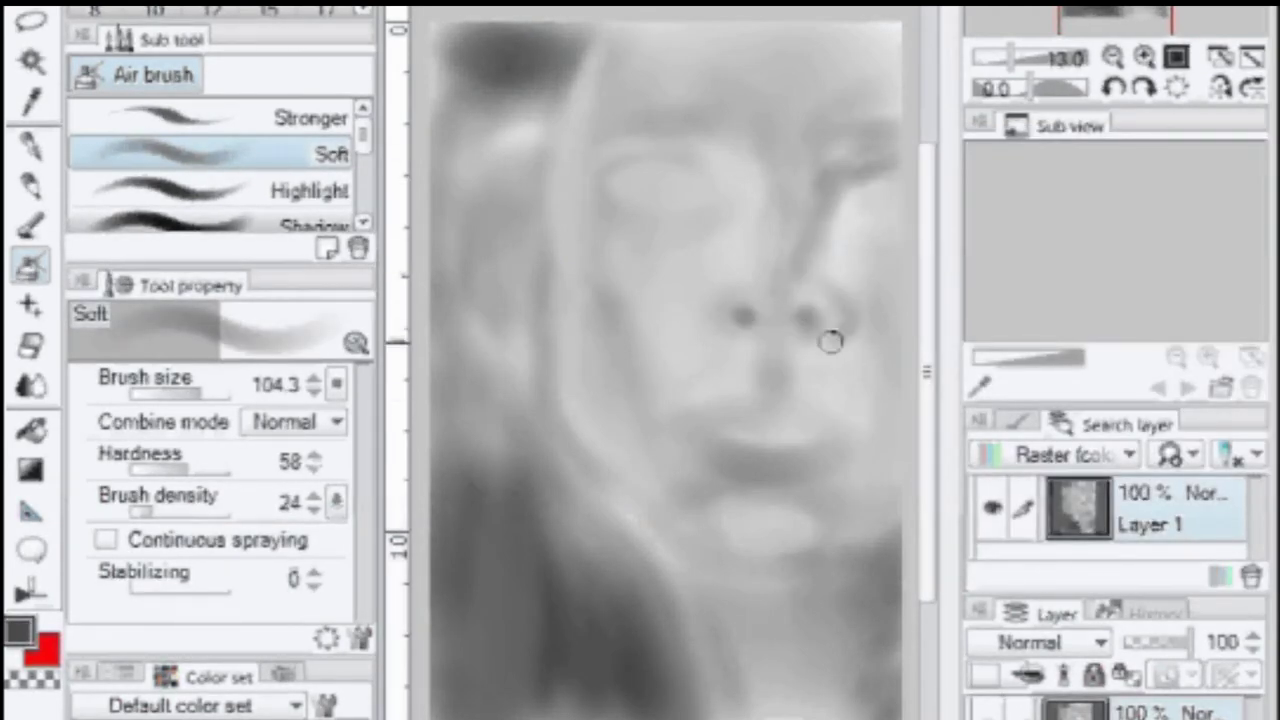
{"action": "mouse_move", "coordinate": [756, 318]}
{"action": "left_mouse_down"}
{"action": "mouse_move", "coordinate": [777, 334]}
{"action": "mouse_move", "coordinate": [797, 318]}
{"action": "left_mouse_up"}
{"action": "left_click_drag", "start_coordinate": [734, 256], "coordinate": [752, 200]}
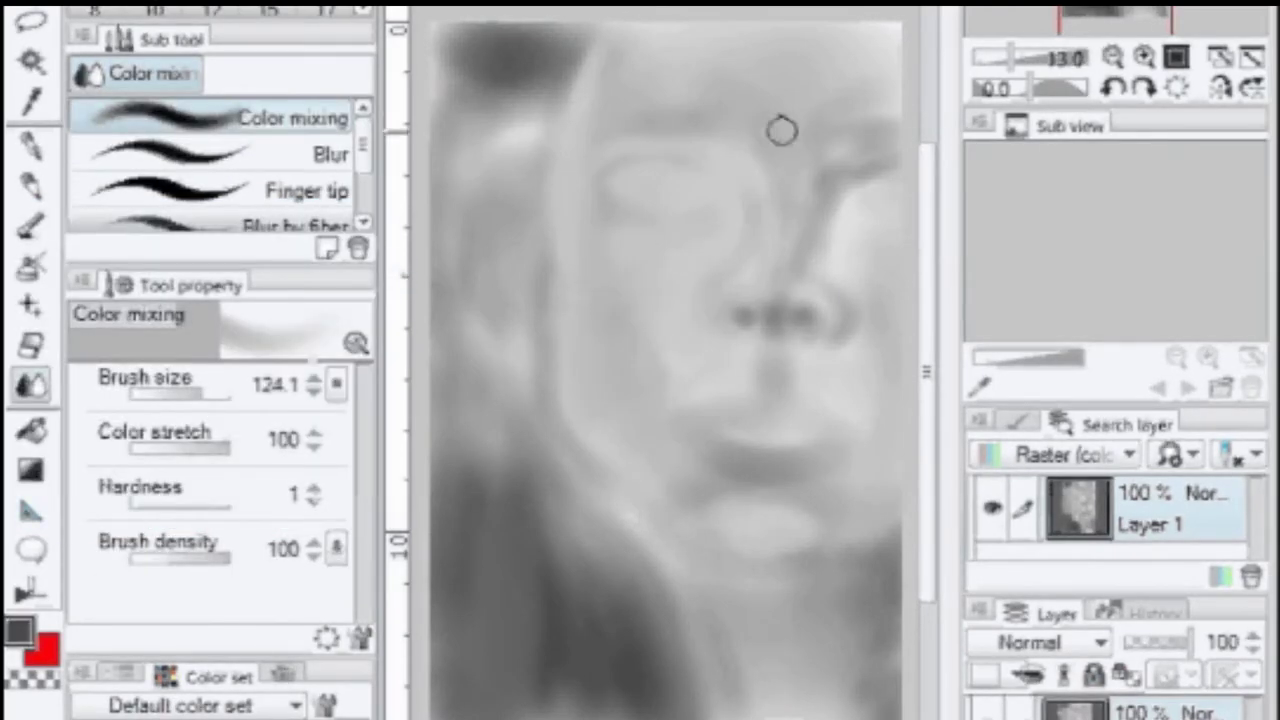
- Blend the forehead, face edge and ear with Color mixing at size 124.1, and airbrush along the jawline
{"action": "mouse_move", "coordinate": [700, 72]}
{"action": "left_mouse_down"}
{"action": "mouse_move", "coordinate": [557, 146]}
{"action": "mouse_move", "coordinate": [511, 338]}
{"action": "left_mouse_up"}
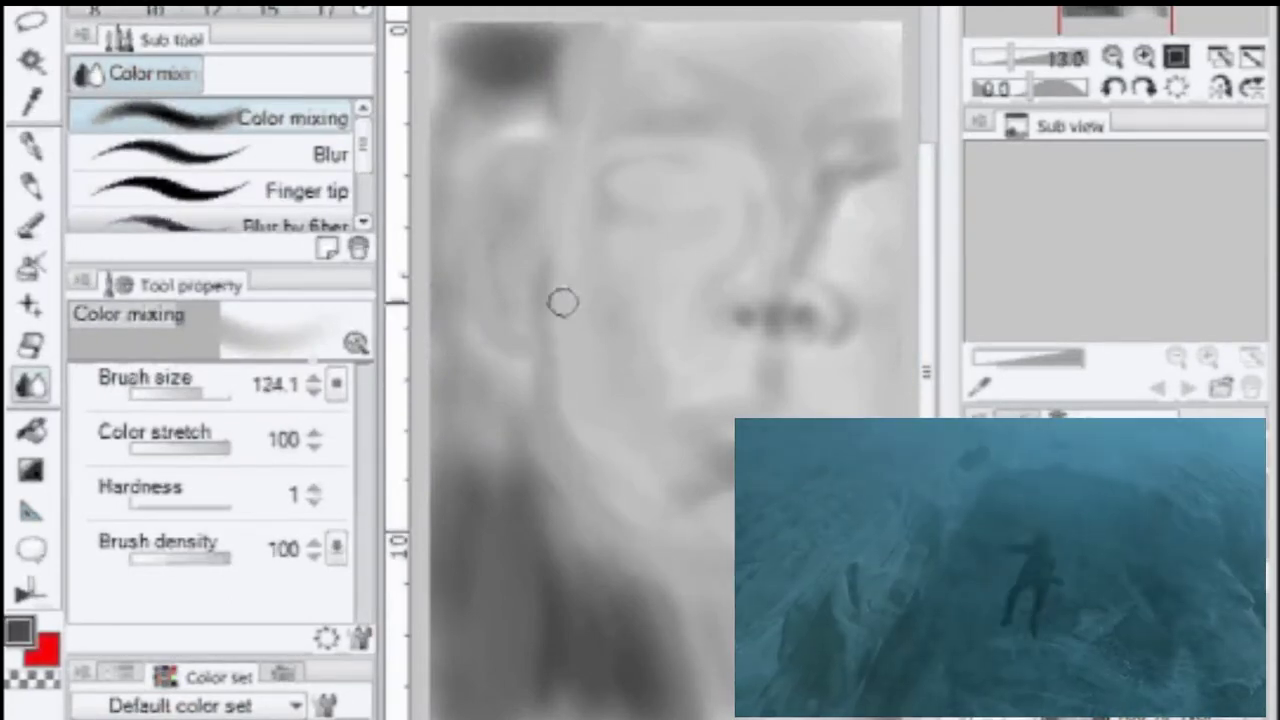
{"action": "left_click", "coordinate": [31, 267]}
{"action": "mouse_move", "coordinate": [528, 415]}
{"action": "left_mouse_down"}
{"action": "mouse_move", "coordinate": [548, 492]}
{"action": "mouse_move", "coordinate": [672, 593]}
{"action": "left_mouse_up"}
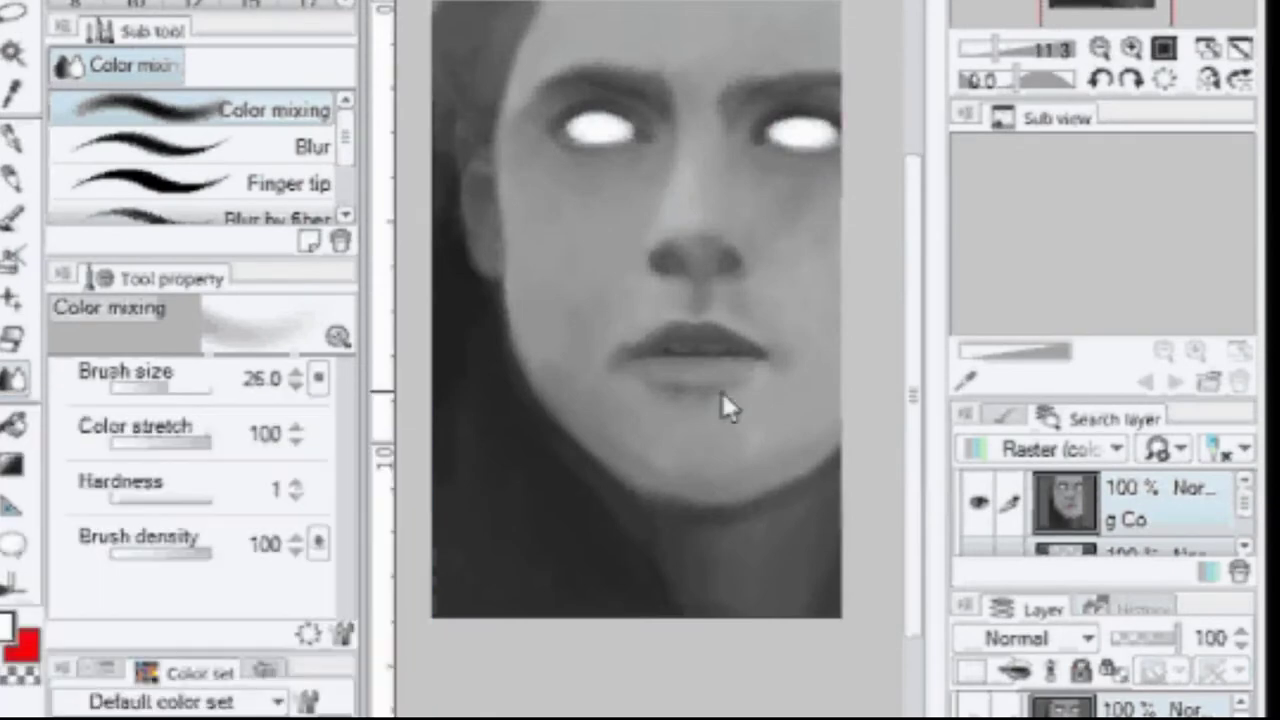
- Highlight the teeth and darken the line between the lips with black, using the Soft airbrush at size 26
{"action": "scroll", "coordinate": [722, 392], "scroll_direction": "up", "scroll_amount": 2}
{"action": "scroll", "coordinate": [738, 504], "scroll_direction": "down", "scroll_amount": 1}
{"action": "scroll", "coordinate": [680, 551], "scroll_direction": "up", "scroll_amount": 3}
{"action": "left_click", "coordinate": [1114, 6]}
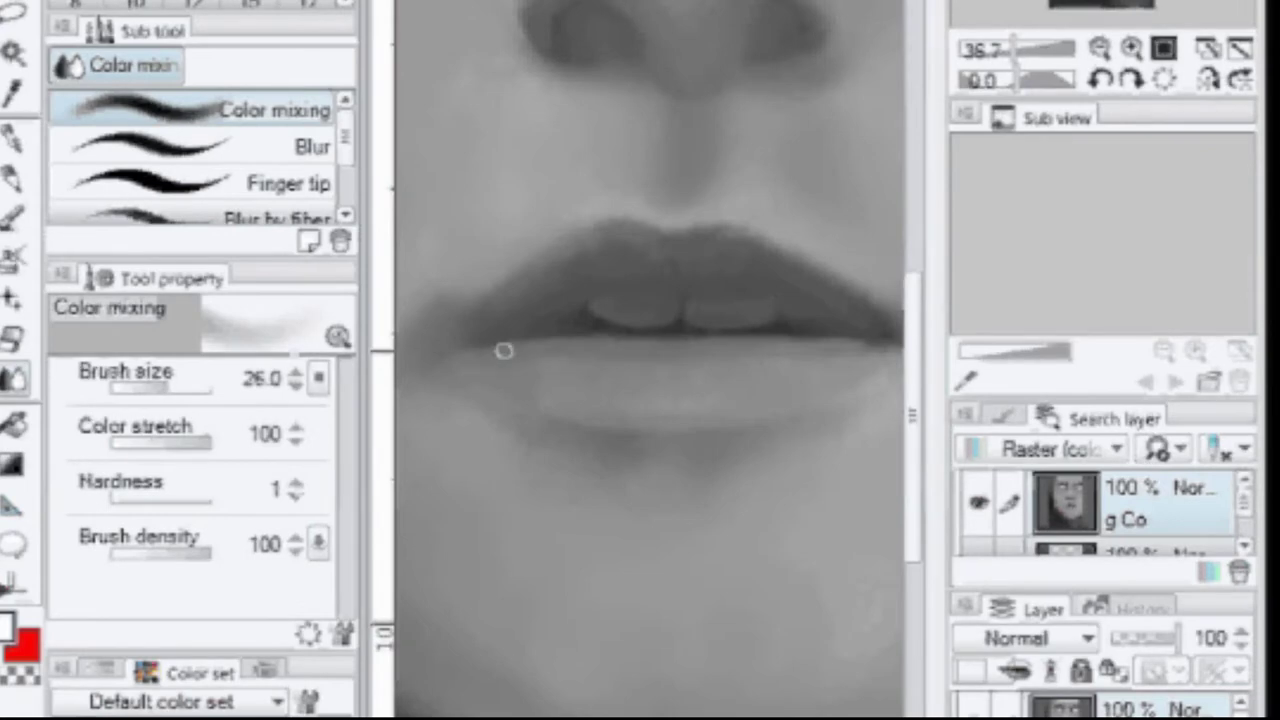
{"action": "left_click_drag", "start_coordinate": [468, 342], "coordinate": [590, 318]}
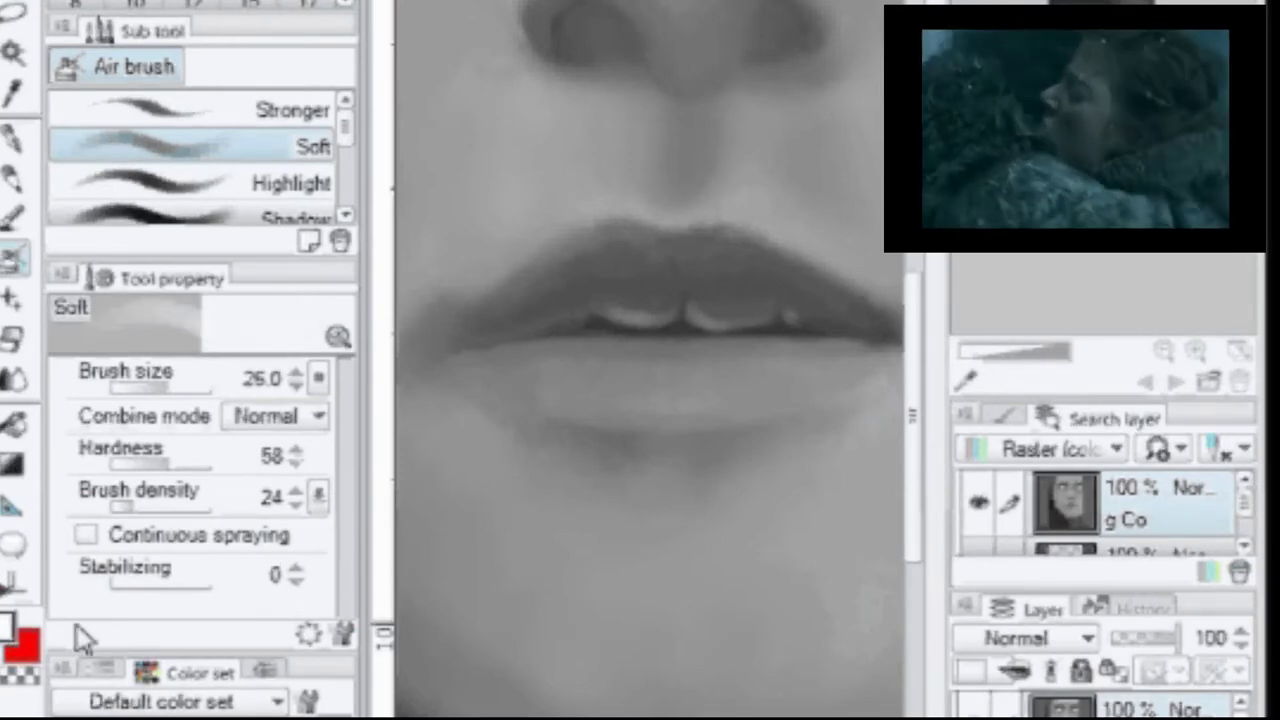
{"action": "left_click", "coordinate": [76, 716]}
{"action": "left_click_drag", "start_coordinate": [598, 322], "coordinate": [534, 331]}
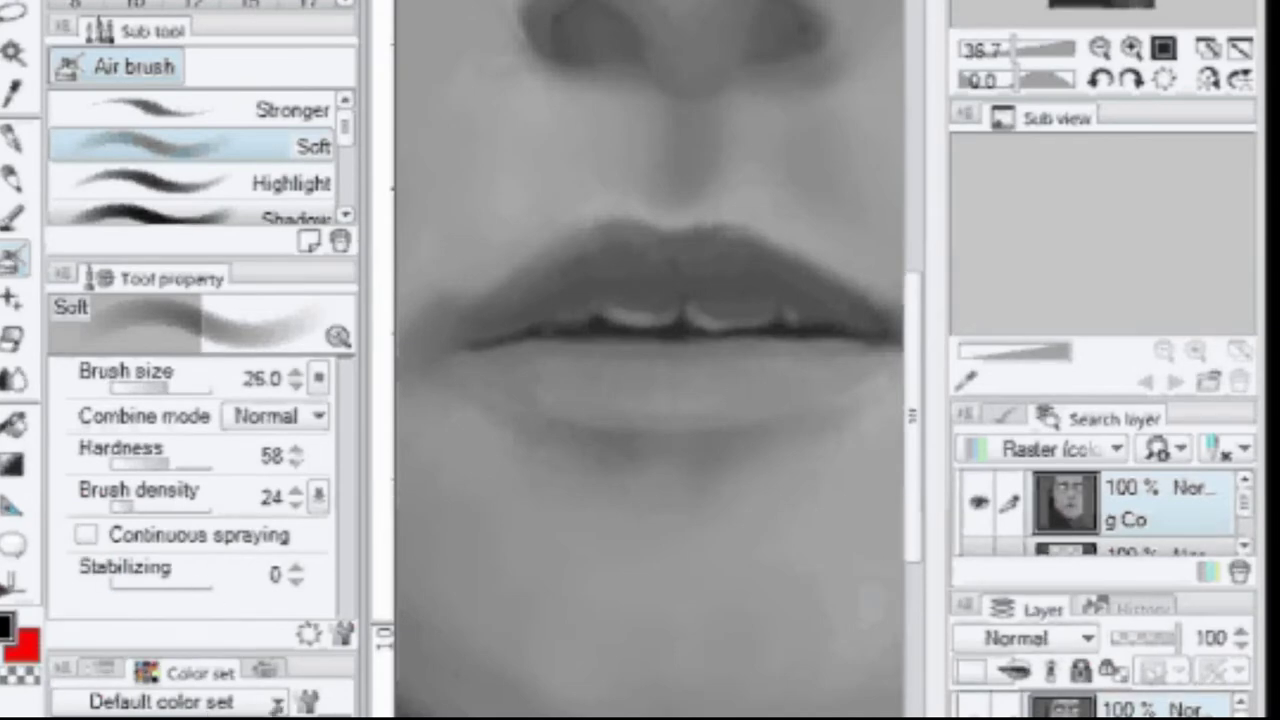
- Add lighter highlights to the lips and a darker shadow beneath the lower lip with the Soft airbrush at size 26
{"action": "left_click", "coordinate": [277, 715]}
{"action": "mouse_move", "coordinate": [565, 393]}
{"action": "left_mouse_down"}
{"action": "mouse_move", "coordinate": [728, 408]}
{"action": "mouse_move", "coordinate": [671, 372]}
{"action": "left_mouse_up"}
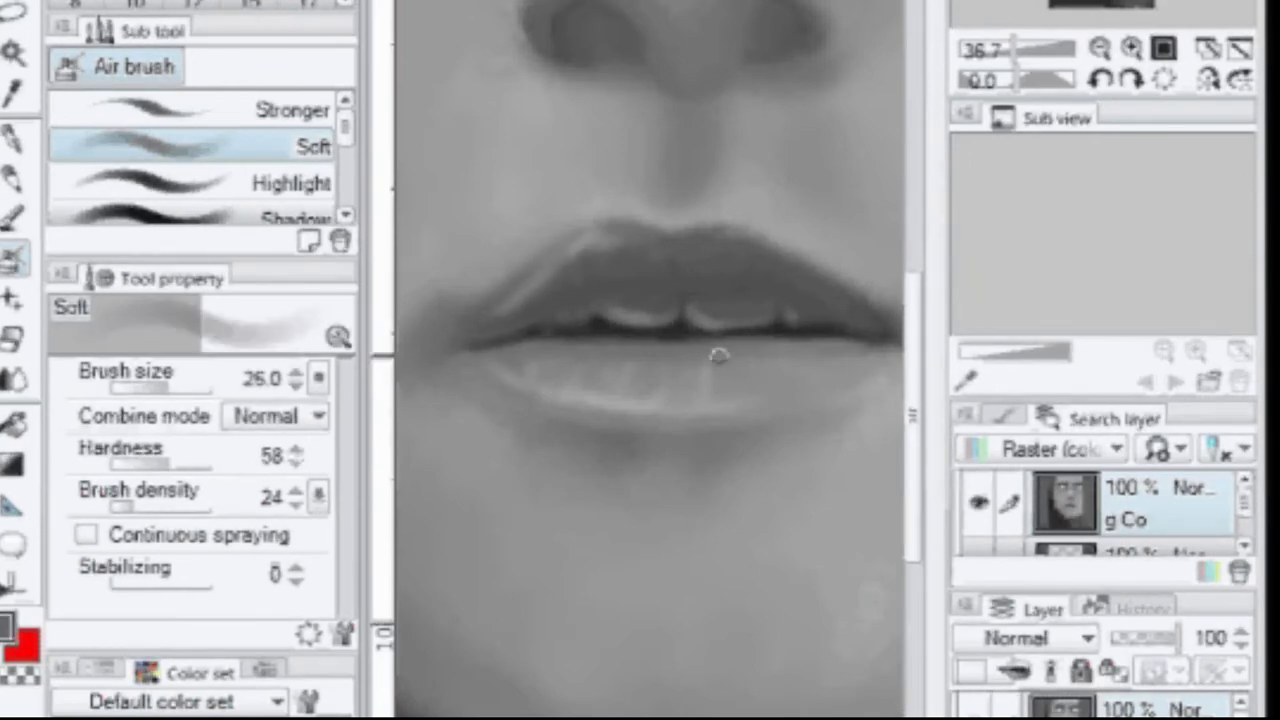
{"action": "mouse_move", "coordinate": [760, 429]}
{"action": "left_mouse_down"}
{"action": "mouse_move", "coordinate": [617, 430]}
{"action": "mouse_move", "coordinate": [690, 455]}
{"action": "mouse_move", "coordinate": [660, 448]}
{"action": "left_mouse_up"}
- Blend the shadow beneath the lower lip with Color mixing at size 73.7
{"action": "scroll", "coordinate": [684, 322], "scroll_direction": "down", "scroll_amount": 5}
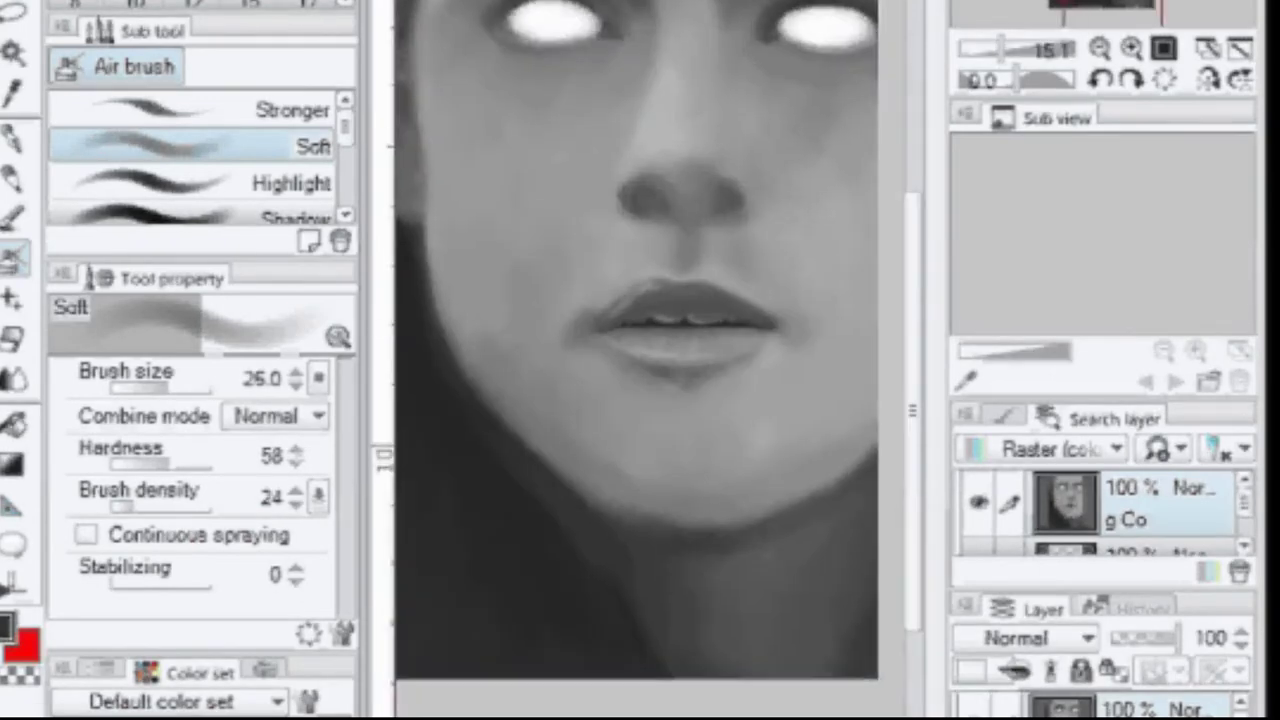
{"action": "key", "text": "j"}
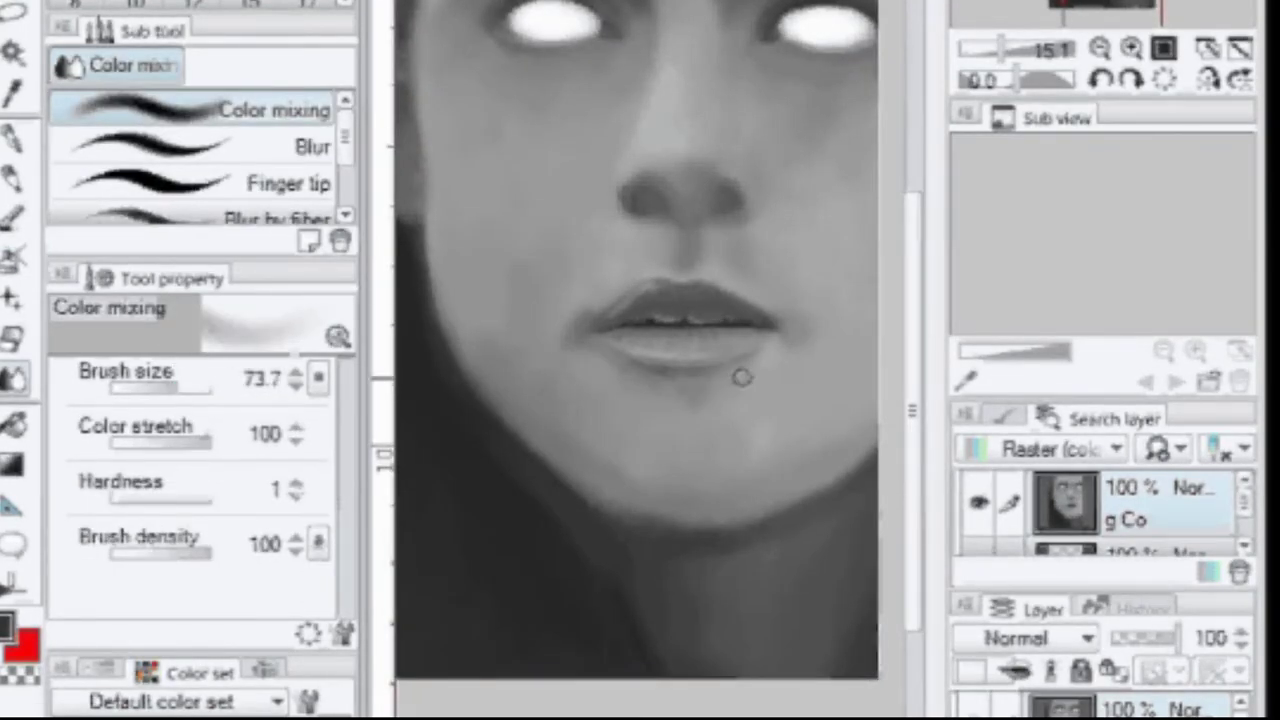
{"action": "scroll", "coordinate": [594, 294], "scroll_direction": "down", "scroll_amount": 1}
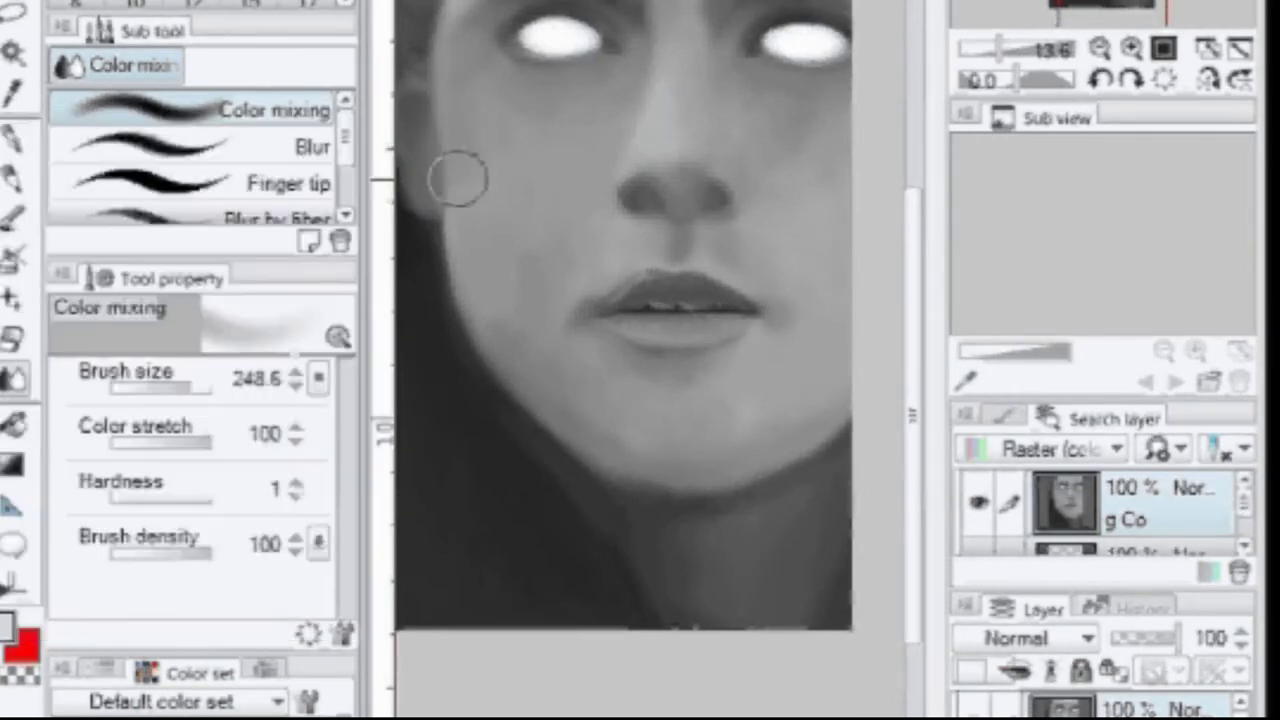
- Airbrush light grey highlights on the temple, cheeks, chin and around the mouth at size 175.6
{"action": "key", "text": "b"}
{"action": "left_click", "coordinate": [187, 388]}
{"action": "left_click_drag", "start_coordinate": [466, 118], "coordinate": [490, 320]}
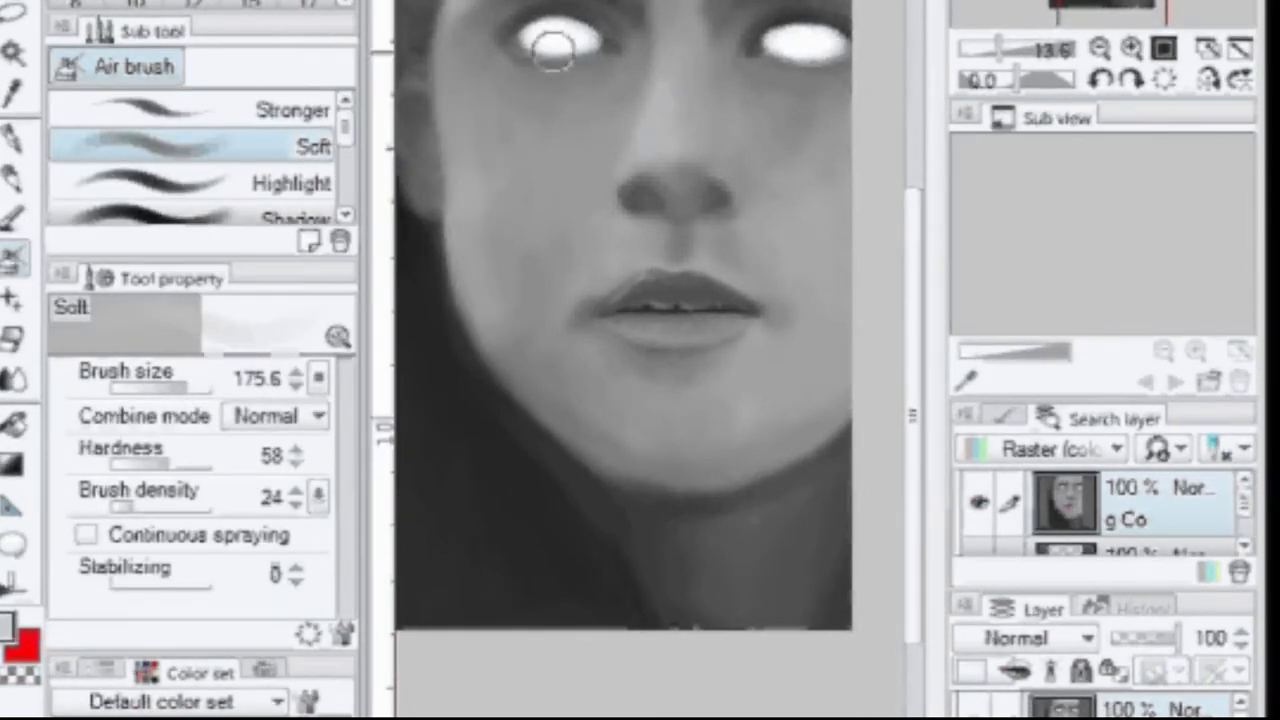
{"action": "left_click_drag", "start_coordinate": [490, 40], "coordinate": [474, 222]}
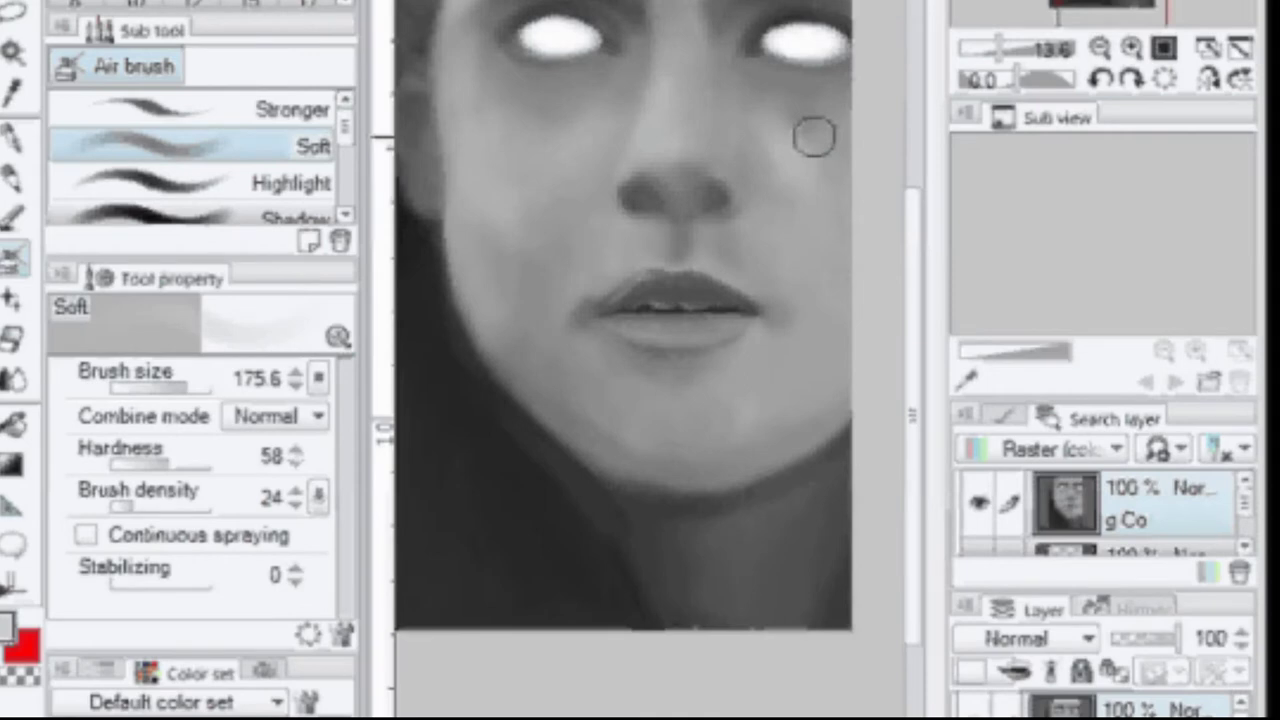
{"action": "mouse_move", "coordinate": [635, 445]}
{"action": "left_mouse_down"}
{"action": "mouse_move", "coordinate": [690, 450]}
{"action": "mouse_move", "coordinate": [720, 420]}
{"action": "mouse_move", "coordinate": [717, 446]}
{"action": "left_mouse_up"}
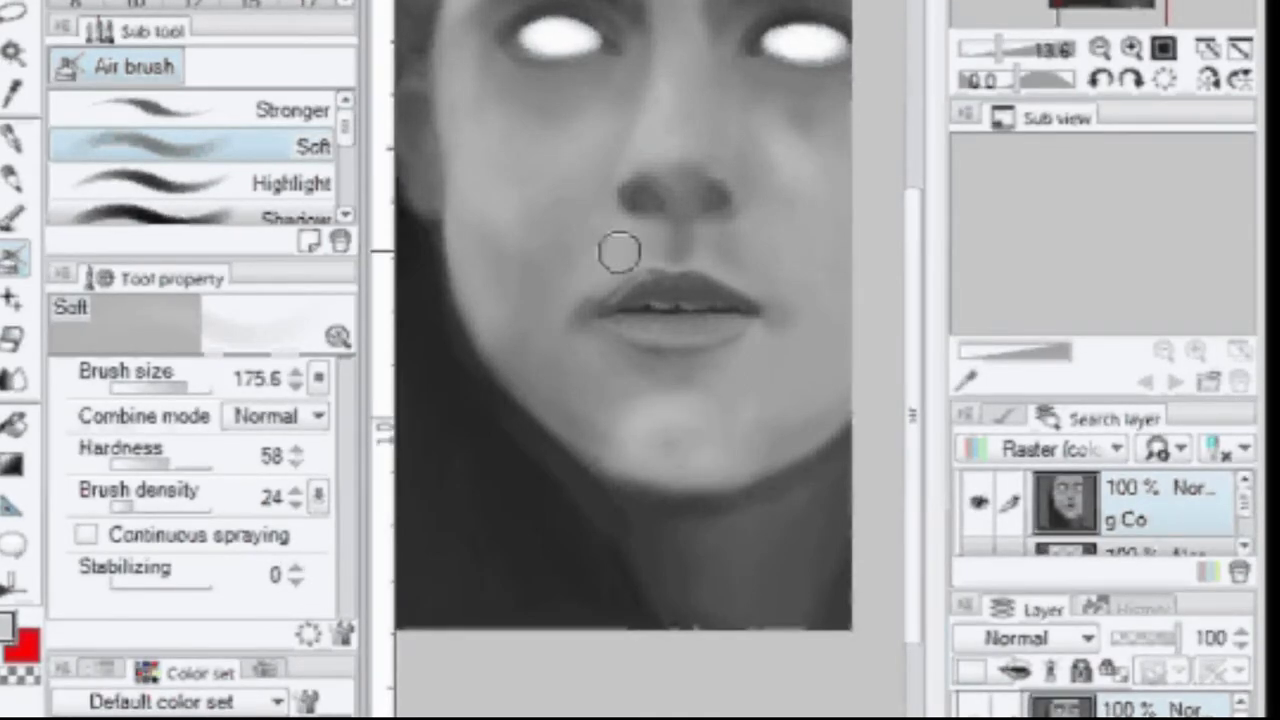
{"action": "left_click_drag", "start_coordinate": [570, 325], "coordinate": [528, 385]}
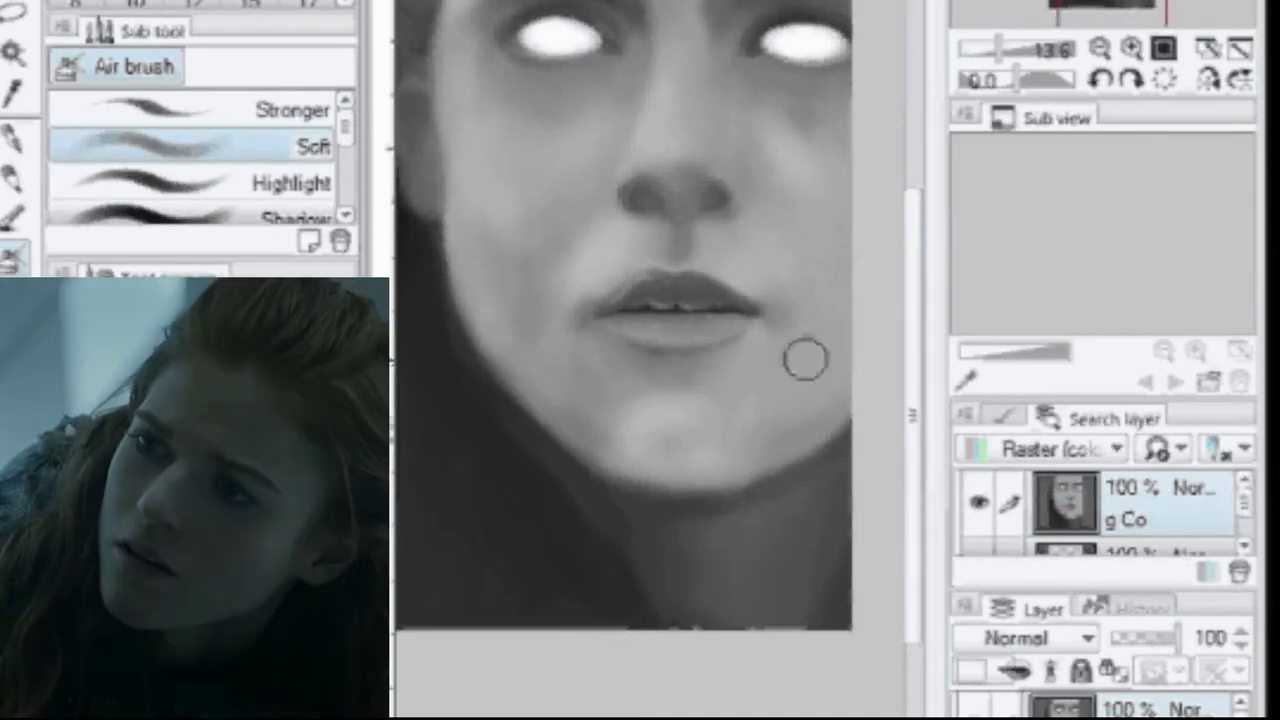
- Shade the side of the nose, the ear and the hollow under the lower lip with the Soft airbrush
{"action": "left_click_drag", "start_coordinate": [912, 204], "coordinate": [900, 178]}
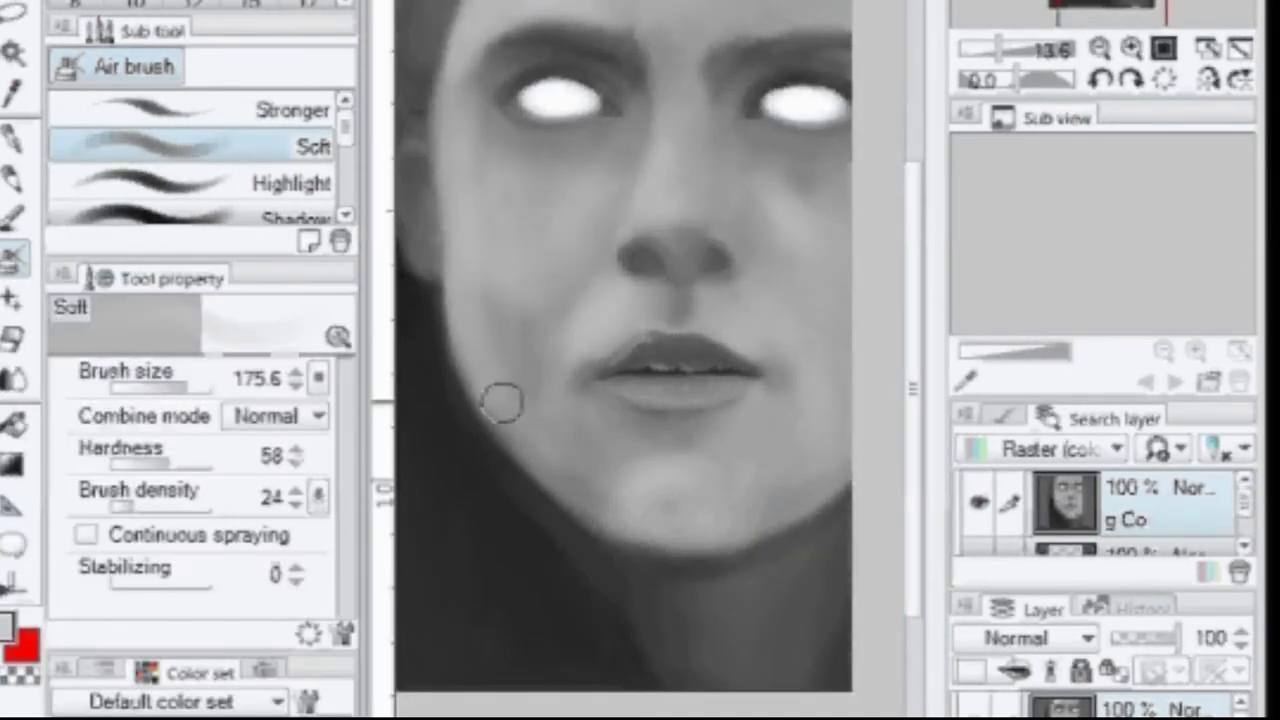
{"action": "left_click_drag", "start_coordinate": [755, 259], "coordinate": [790, 276]}
{"action": "left_click_drag", "start_coordinate": [457, 150], "coordinate": [433, 128]}
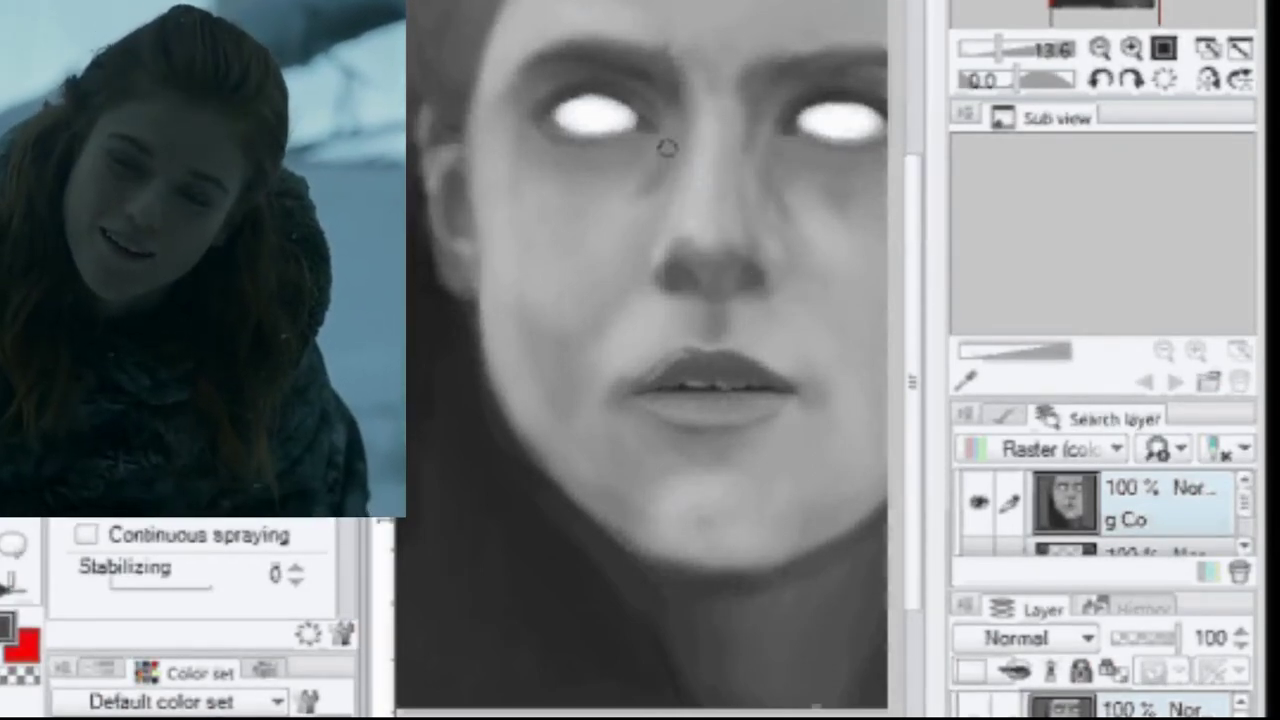
{"action": "mouse_move", "coordinate": [700, 445]}
{"action": "left_mouse_down"}
{"action": "mouse_move", "coordinate": [746, 477]}
{"action": "mouse_move", "coordinate": [700, 450]}
{"action": "left_mouse_up"}
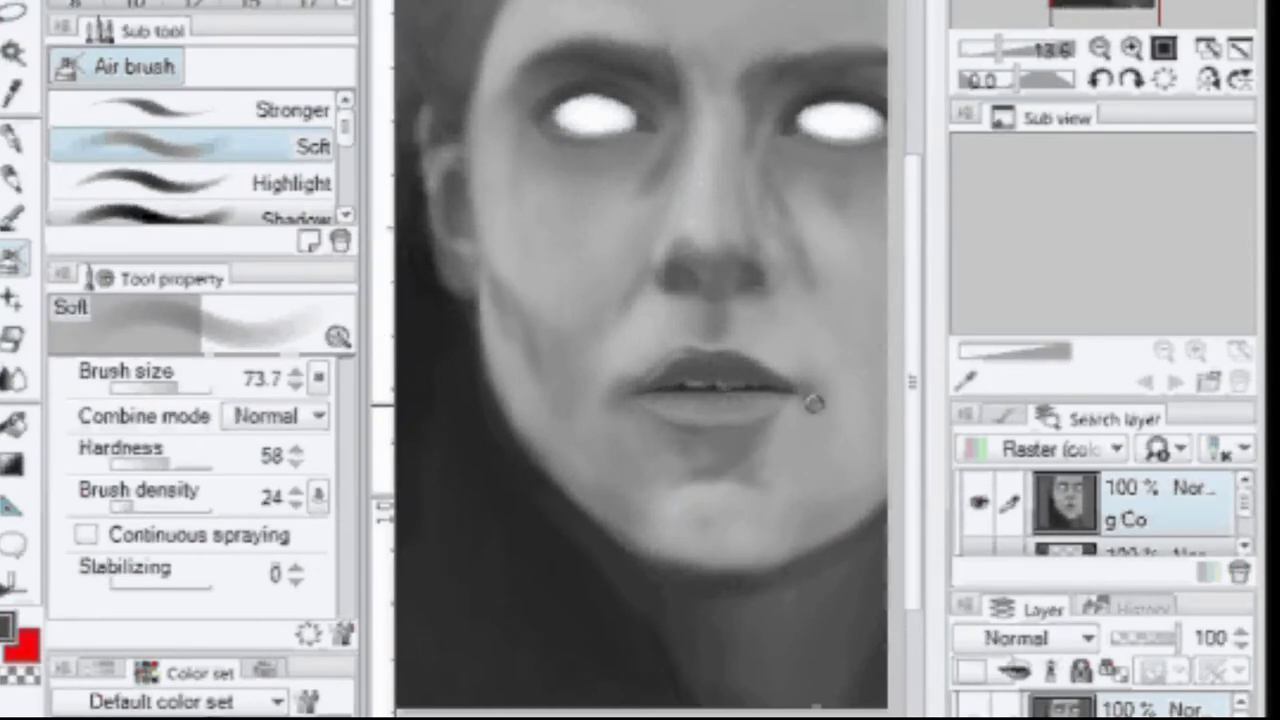
- Smooth the shading on the cheeks, beside the nose and on the chin with Color mixing at size 248.6
{"action": "left_click", "coordinate": [14, 379]}
{"action": "left_click_drag", "start_coordinate": [510, 290], "coordinate": [660, 157]}
{"action": "left_click_drag", "start_coordinate": [540, 350], "coordinate": [550, 405]}
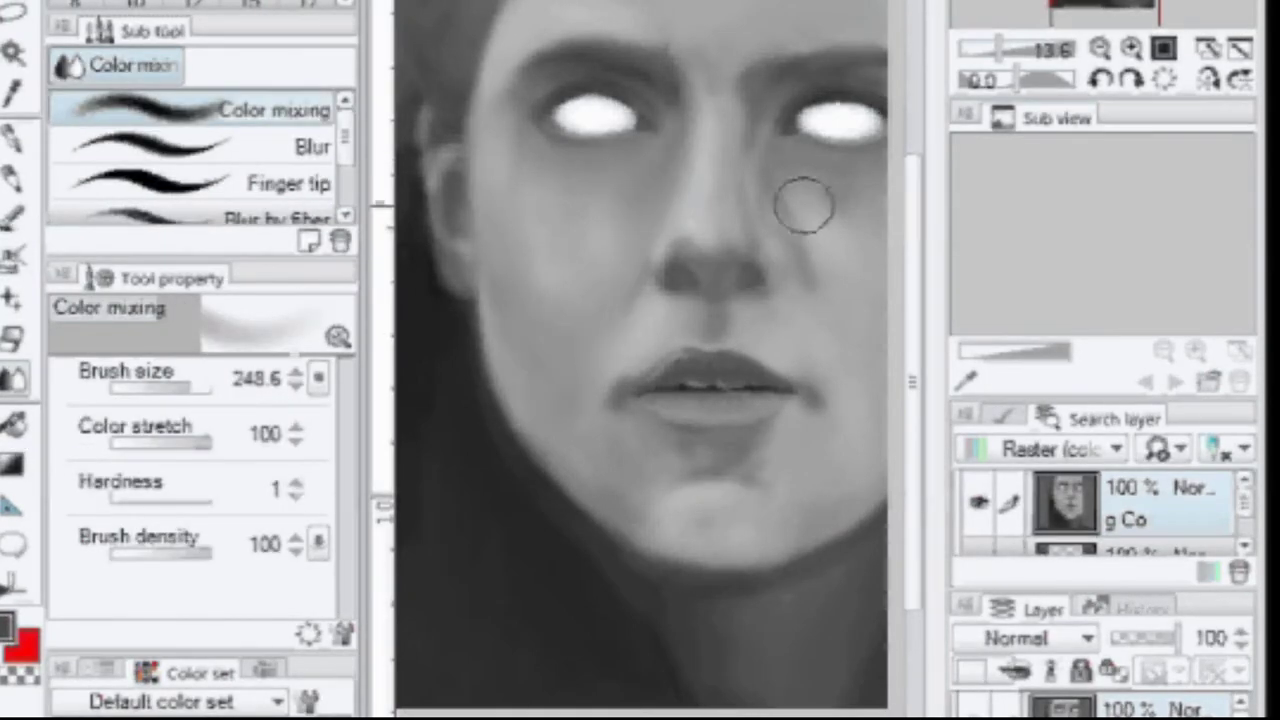
{"action": "left_click_drag", "start_coordinate": [806, 203], "coordinate": [770, 150]}
{"action": "mouse_move", "coordinate": [750, 450]}
{"action": "left_mouse_down"}
{"action": "mouse_move", "coordinate": [691, 526]}
{"action": "mouse_move", "coordinate": [760, 530]}
{"action": "left_mouse_up"}
- Paint lighter grey patches onto the neck with the Soft airbrush at size 73.7
{"action": "left_click", "coordinate": [20, 262]}
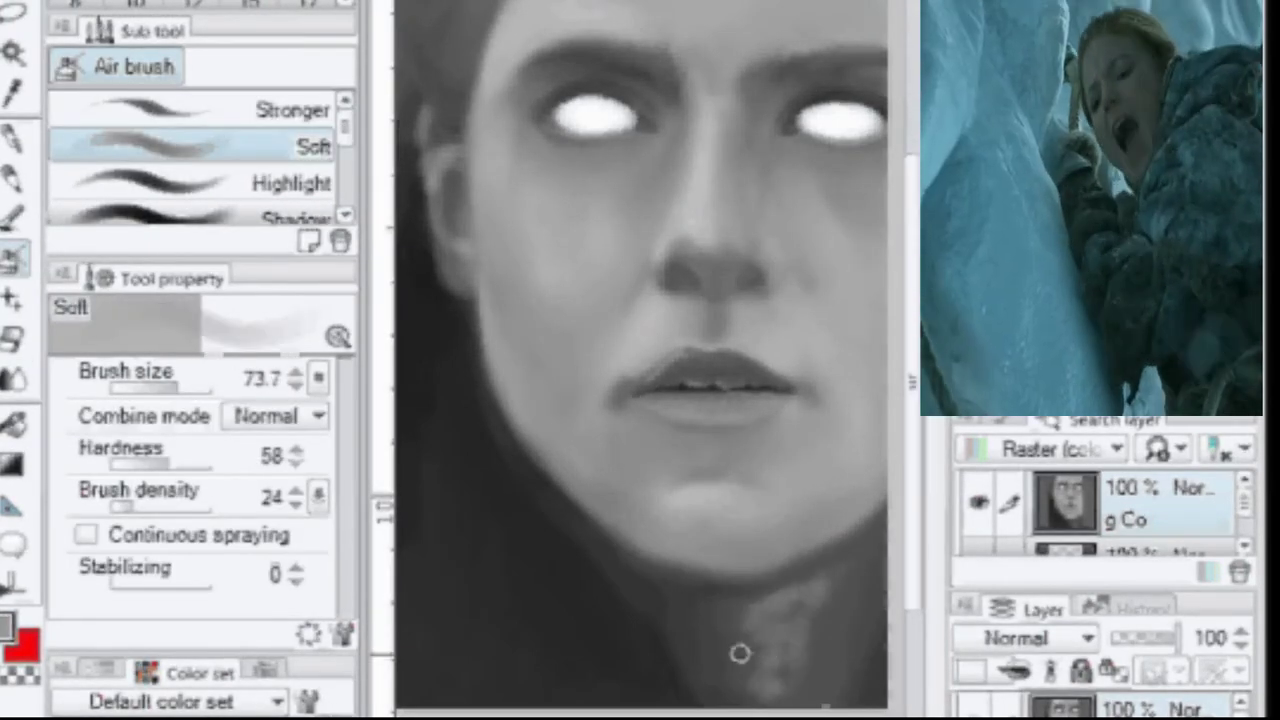
{"action": "key", "text": "j"}
- Blend the nose tip, nostrils and nose base with Color mixing, reducing the brush from 248.6 to 61.9 and 36.8
{"action": "scroll", "coordinate": [789, 250], "scroll_direction": "up", "scroll_amount": 4}
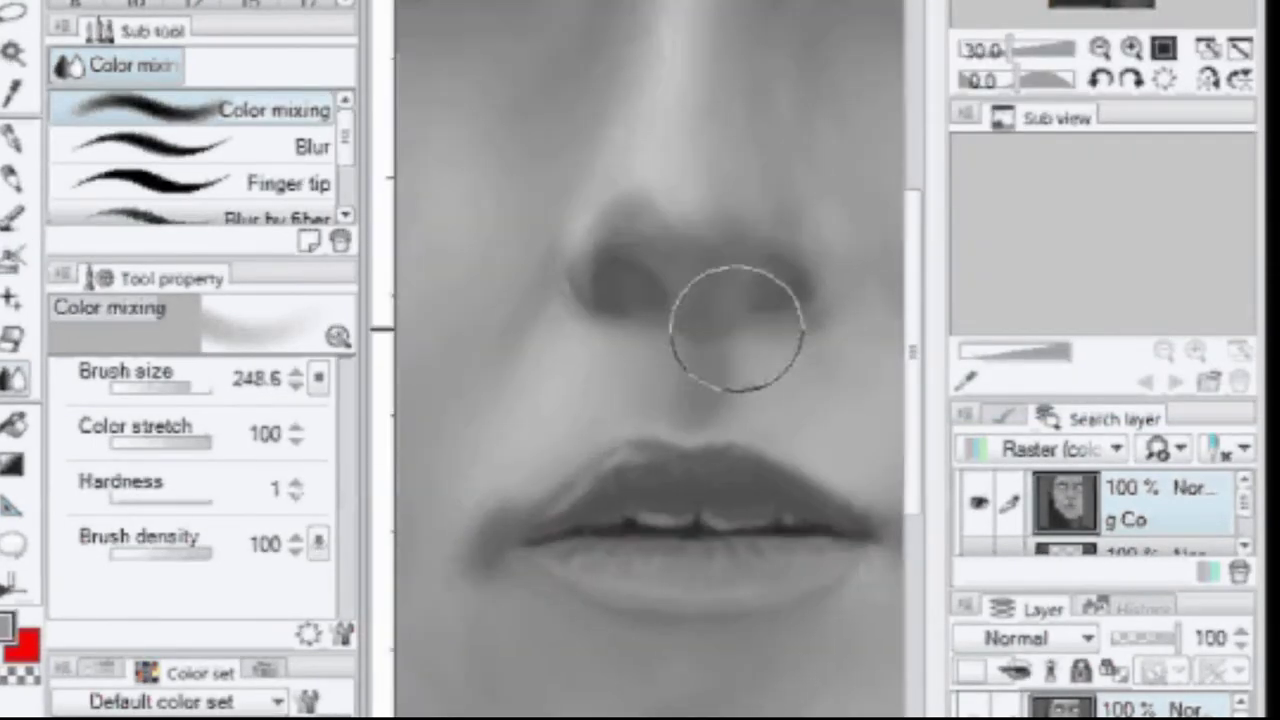
{"action": "mouse_move", "coordinate": [653, 248]}
{"action": "left_mouse_down"}
{"action": "mouse_move", "coordinate": [646, 160]}
{"action": "mouse_move", "coordinate": [652, 235]}
{"action": "mouse_move", "coordinate": [735, 235]}
{"action": "left_mouse_up"}
{"action": "mouse_move", "coordinate": [592, 167]}
{"action": "left_mouse_down"}
{"action": "mouse_move", "coordinate": [615, 309]}
{"action": "mouse_move", "coordinate": [594, 273]}
{"action": "mouse_move", "coordinate": [800, 238]}
{"action": "left_mouse_up"}
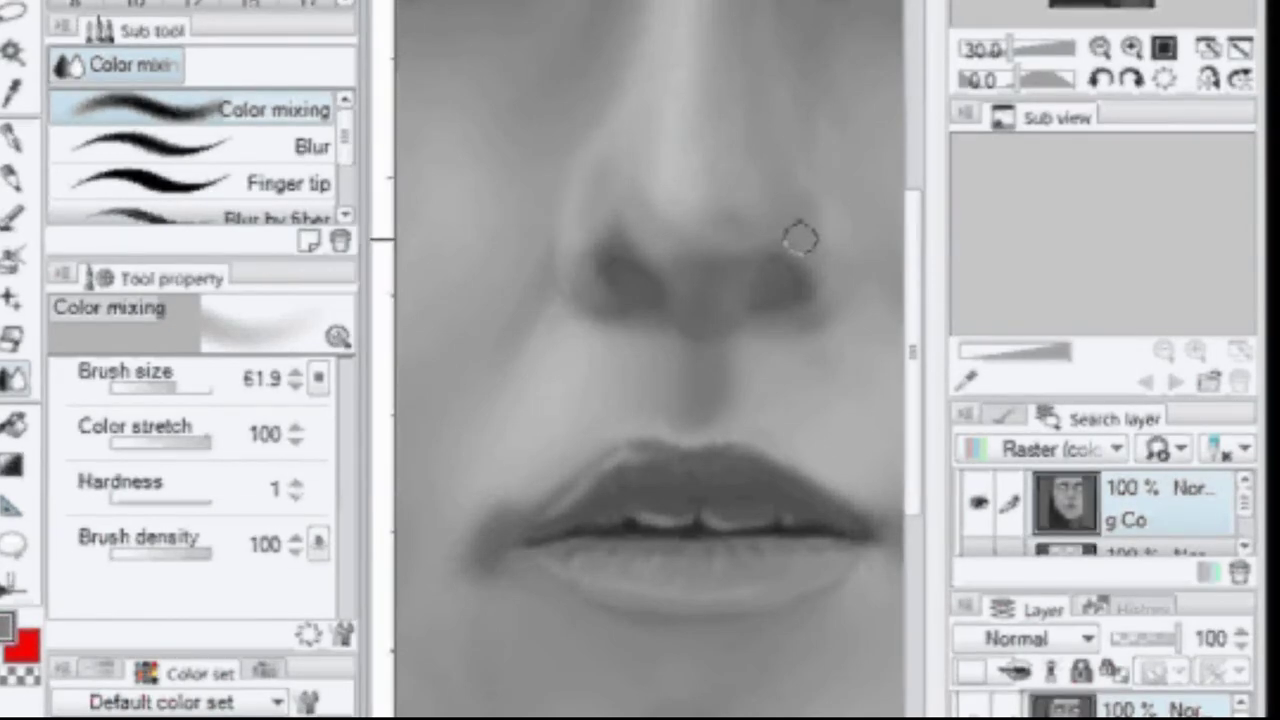
{"action": "mouse_move", "coordinate": [800, 238]}
{"action": "left_mouse_down"}
{"action": "mouse_move", "coordinate": [793, 328]}
{"action": "mouse_move", "coordinate": [648, 372]}
{"action": "left_mouse_up"}
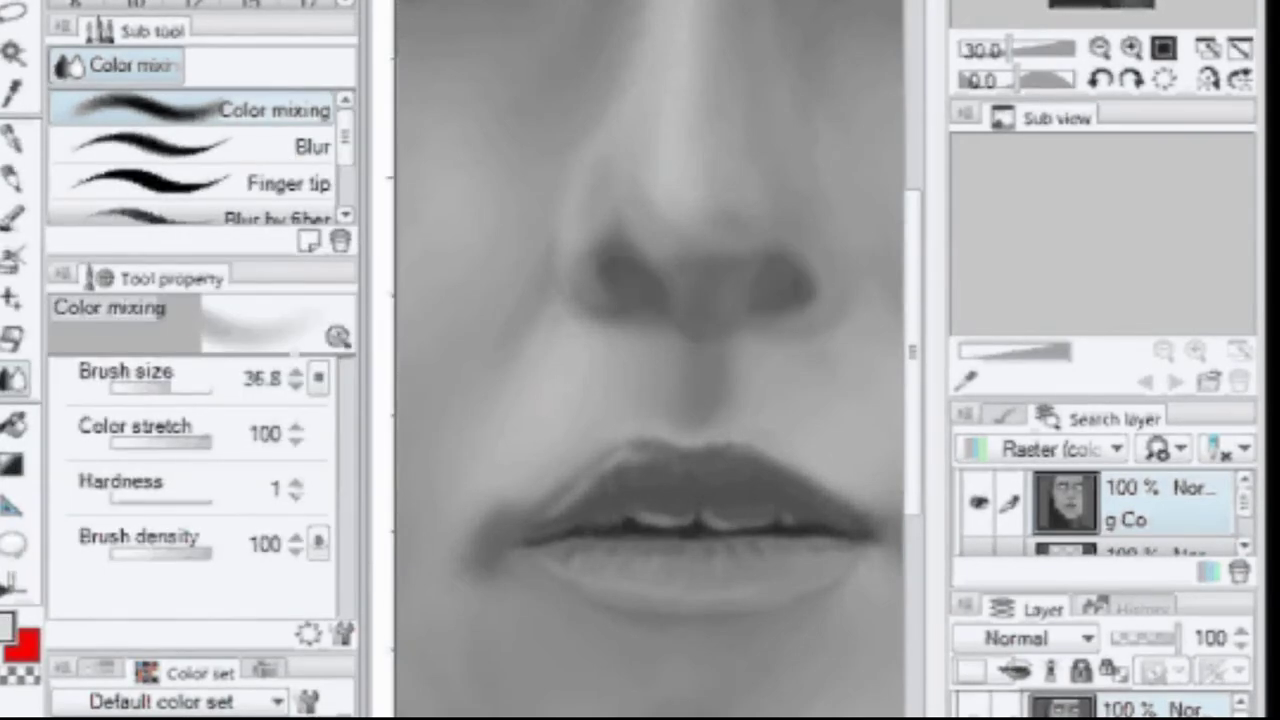
- Outline the far nostril wing in dark grey with the Soft airbrush at size 36.8, and blend below the nose
{"action": "key", "text": "b"}
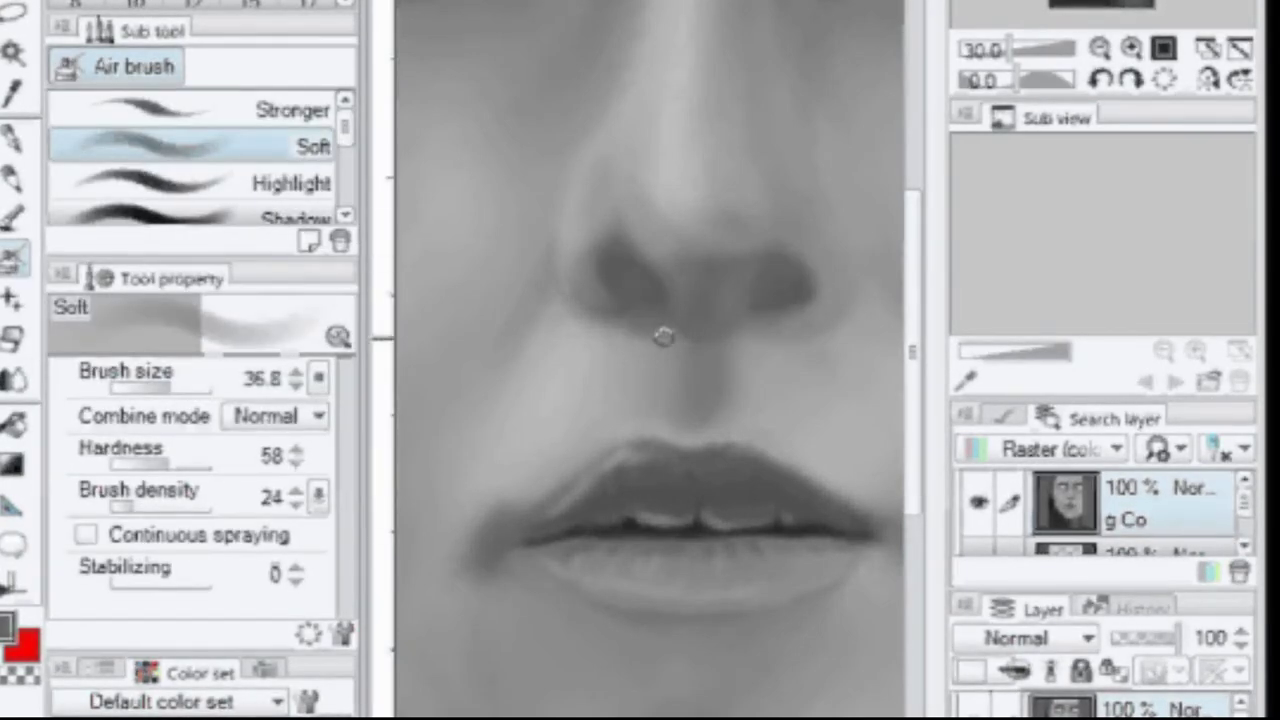
{"action": "left_click_drag", "start_coordinate": [765, 360], "coordinate": [862, 310]}
{"action": "key", "text": "j"}
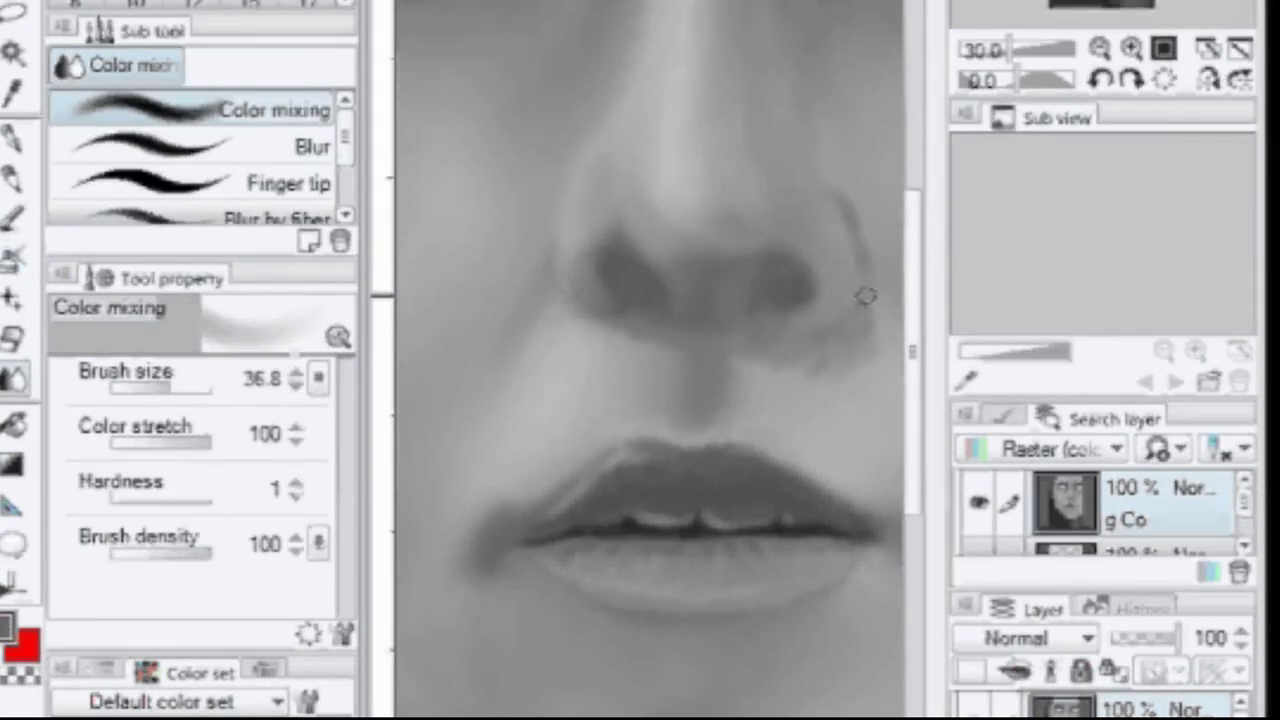
{"action": "left_click_drag", "start_coordinate": [672, 352], "coordinate": [750, 358]}
{"action": "scroll", "coordinate": [738, 410], "scroll_direction": "down", "scroll_amount": 2}
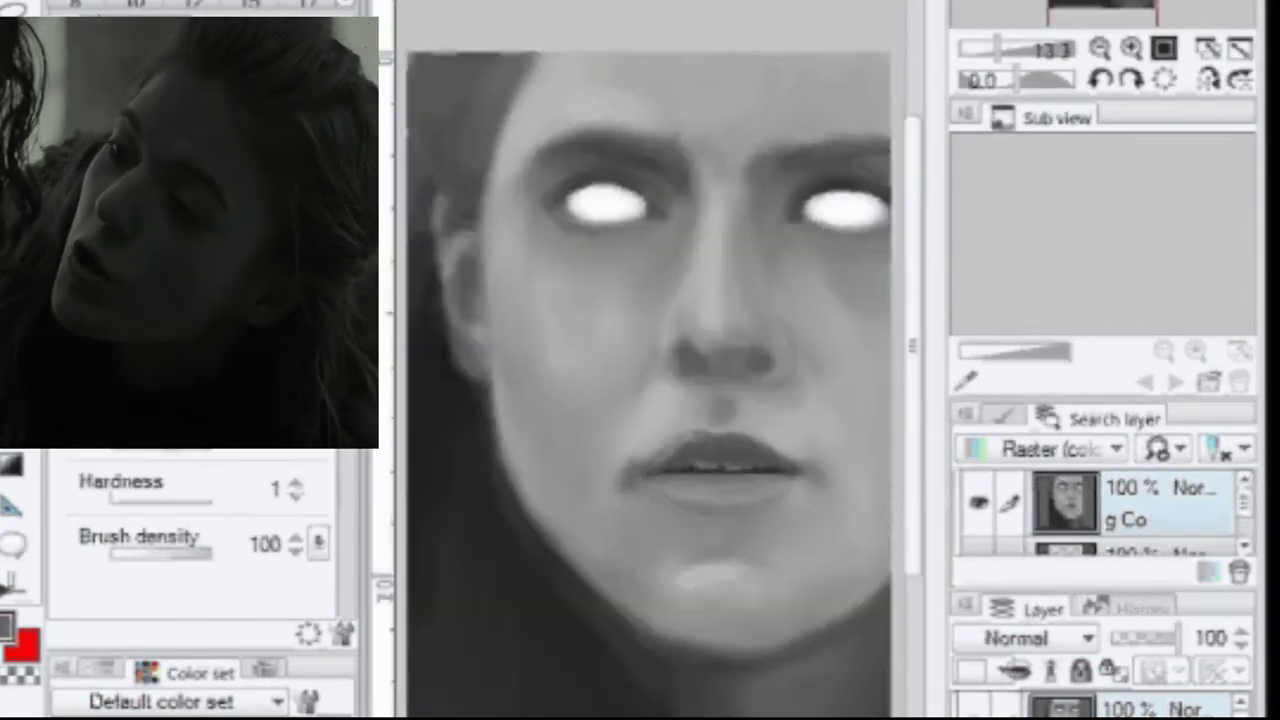
- Darken the eye socket and lids around the eye nearer the ear with the Soft airbrush at size 87.7
{"action": "key", "text": "b"}
{"action": "scroll", "coordinate": [734, 271], "scroll_direction": "up", "scroll_amount": 4}
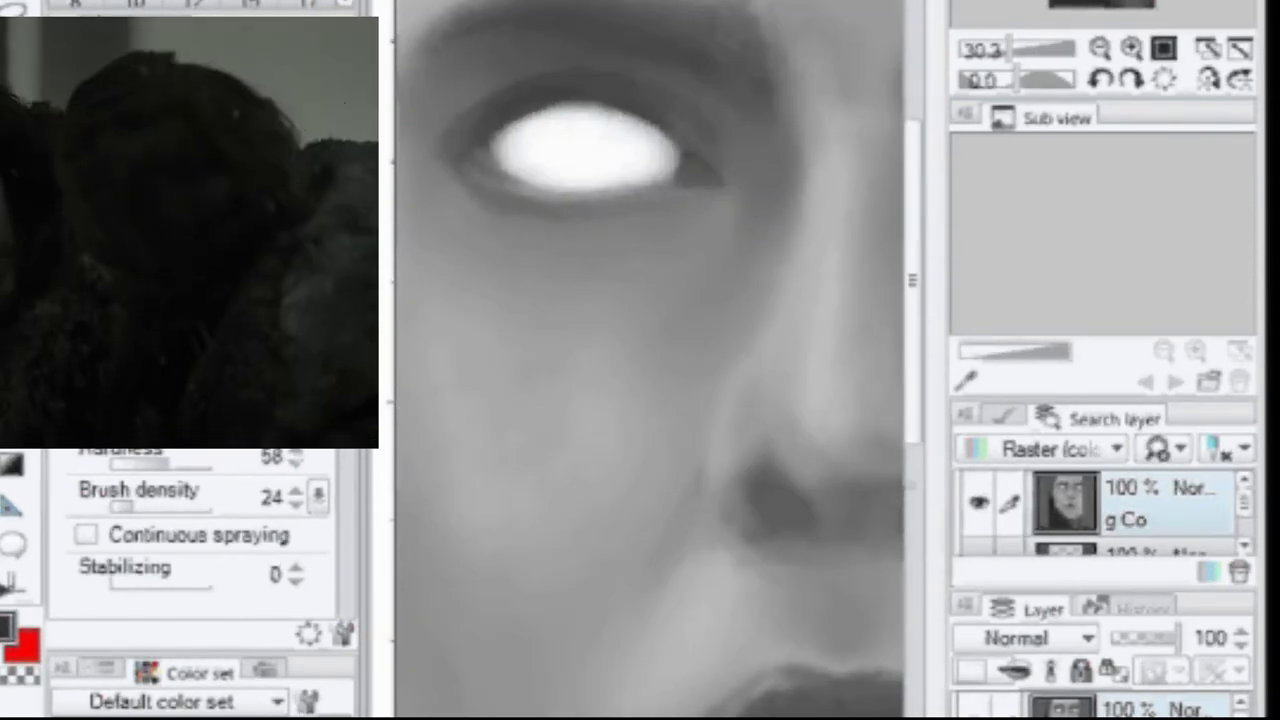
{"action": "mouse_move", "coordinate": [785, 147]}
{"action": "left_mouse_down"}
{"action": "mouse_move", "coordinate": [749, 174]}
{"action": "mouse_move", "coordinate": [491, 183]}
{"action": "left_mouse_up"}
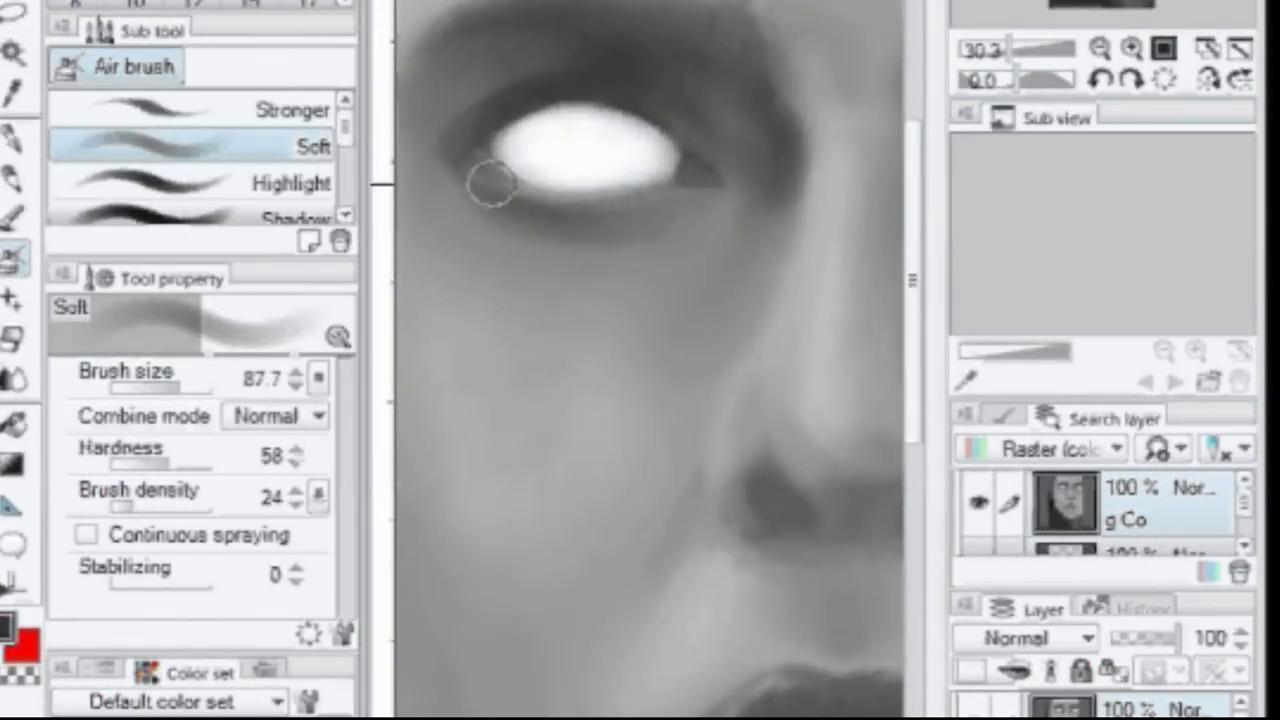
- Set the Soft airbrush to size 61.9 and shade both eyes
{"action": "left_click", "coordinate": [175, 387]}
{"action": "mouse_move", "coordinate": [512, 135]}
{"action": "left_mouse_down"}
{"action": "mouse_move", "coordinate": [569, 114]}
{"action": "mouse_move", "coordinate": [655, 160]}
{"action": "left_mouse_up"}
{"action": "left_click_drag", "start_coordinate": [850, 150], "coordinate": [455, 170]}
{"action": "mouse_move", "coordinate": [805, 155]}
{"action": "left_mouse_down"}
{"action": "mouse_move", "coordinate": [734, 140]}
{"action": "mouse_move", "coordinate": [800, 205]}
{"action": "left_mouse_up"}
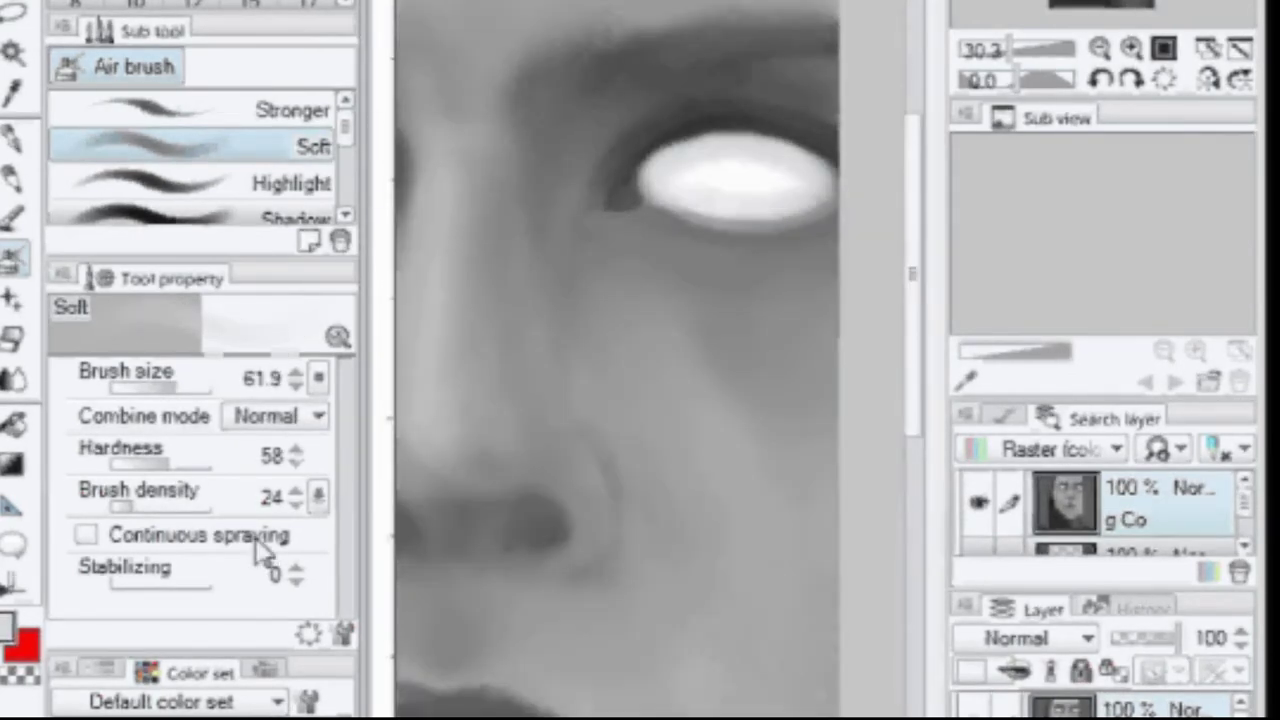
- Shade the rims of both white eyeballs with the Soft airbrush at size 30.9, and blend the shading with Color mixing
{"action": "left_click_drag", "start_coordinate": [668, 150], "coordinate": [838, 178]}
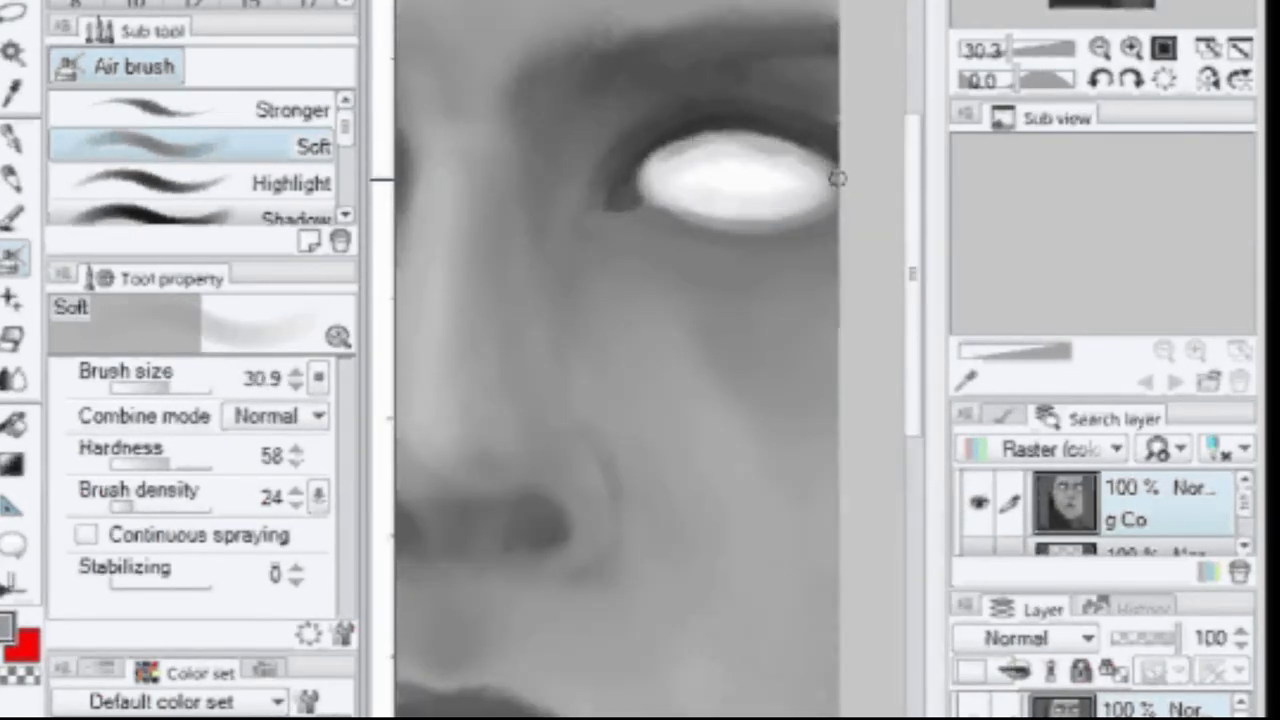
{"action": "left_click_drag", "start_coordinate": [708, 136], "coordinate": [661, 188]}
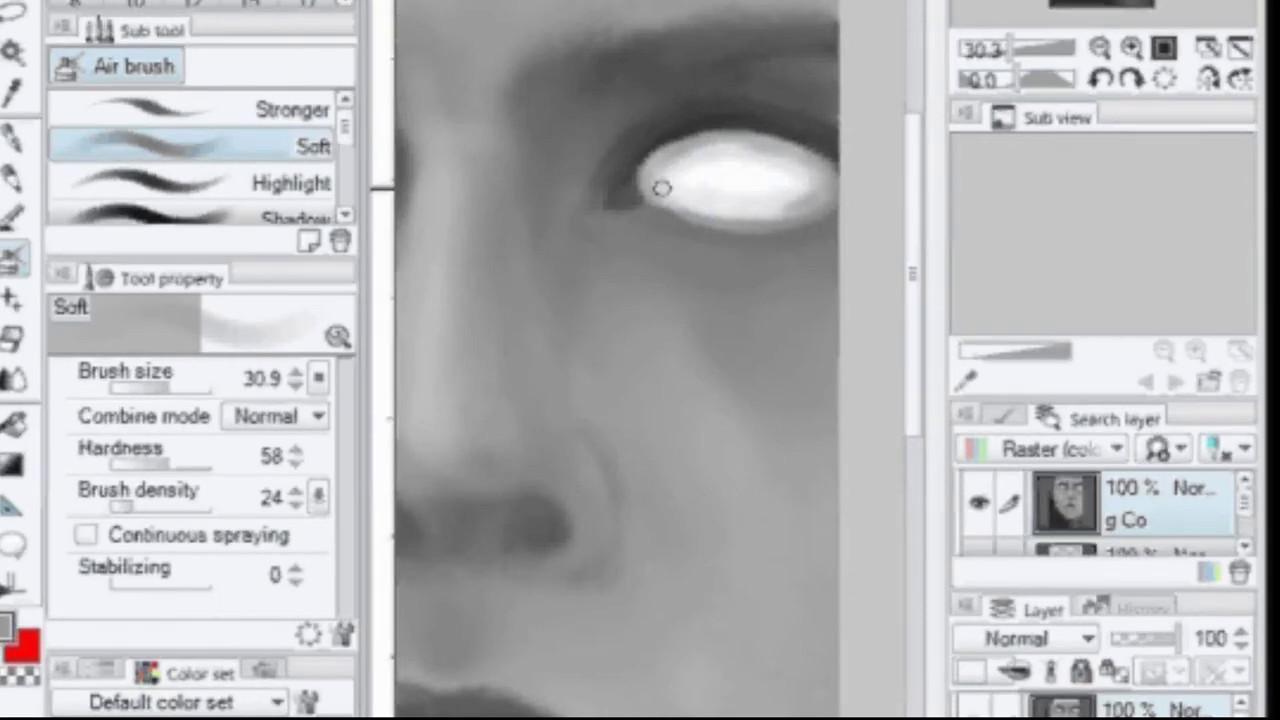
{"action": "left_click_drag", "start_coordinate": [440, 165], "coordinate": [881, 225]}
{"action": "mouse_move", "coordinate": [725, 212]}
{"action": "left_mouse_down"}
{"action": "mouse_move", "coordinate": [591, 177]}
{"action": "mouse_move", "coordinate": [600, 254]}
{"action": "mouse_move", "coordinate": [722, 228]}
{"action": "left_mouse_up"}
{"action": "left_click", "coordinate": [12, 380]}
{"action": "left_click", "coordinate": [175, 387]}
{"action": "mouse_move", "coordinate": [597, 222]}
{"action": "left_mouse_down"}
{"action": "mouse_move", "coordinate": [620, 240]}
{"action": "mouse_move", "coordinate": [671, 229]}
{"action": "left_mouse_up"}
{"action": "left_click_drag", "start_coordinate": [860, 215], "coordinate": [440, 232]}
{"action": "mouse_move", "coordinate": [665, 226]}
{"action": "left_mouse_down"}
{"action": "mouse_move", "coordinate": [612, 218]}
{"action": "mouse_move", "coordinate": [705, 258]}
{"action": "left_mouse_up"}
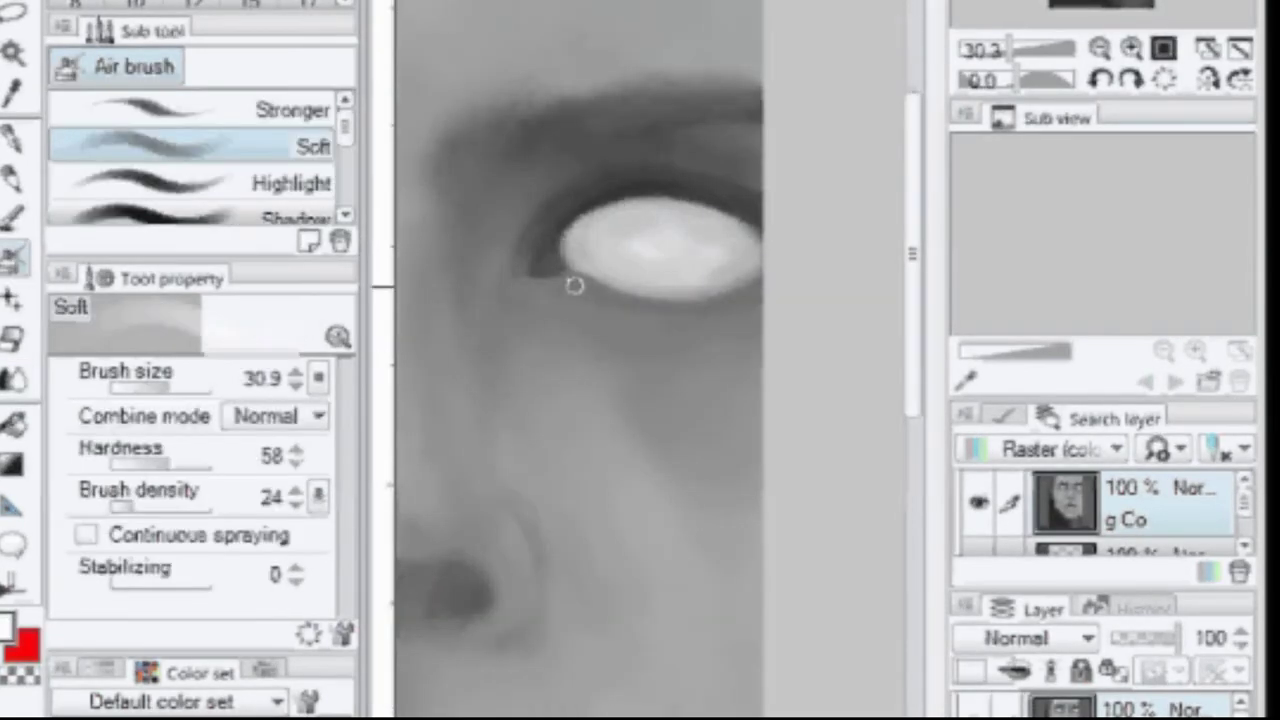
- Set the Soft airbrush to hardness 11 and size 26.0, and outline the iris and lower lid crease of the far eye
{"action": "left_click_drag", "start_coordinate": [168, 466], "coordinate": [121, 466]}
{"action": "key", "text": "h"}
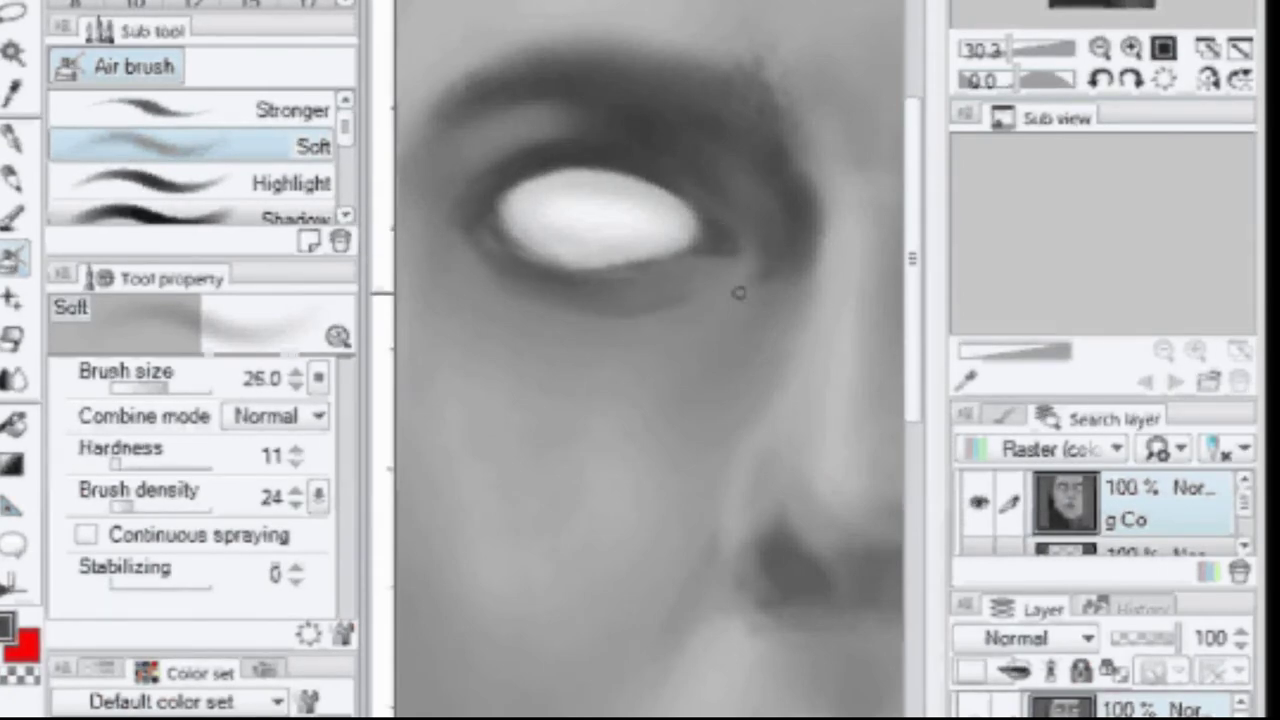
{"action": "mouse_move", "coordinate": [637, 185]}
{"action": "left_mouse_down"}
{"action": "mouse_move", "coordinate": [546, 189]}
{"action": "mouse_move", "coordinate": [630, 200]}
{"action": "left_mouse_up"}
{"action": "left_click_drag", "start_coordinate": [860, 225], "coordinate": [440, 192]}
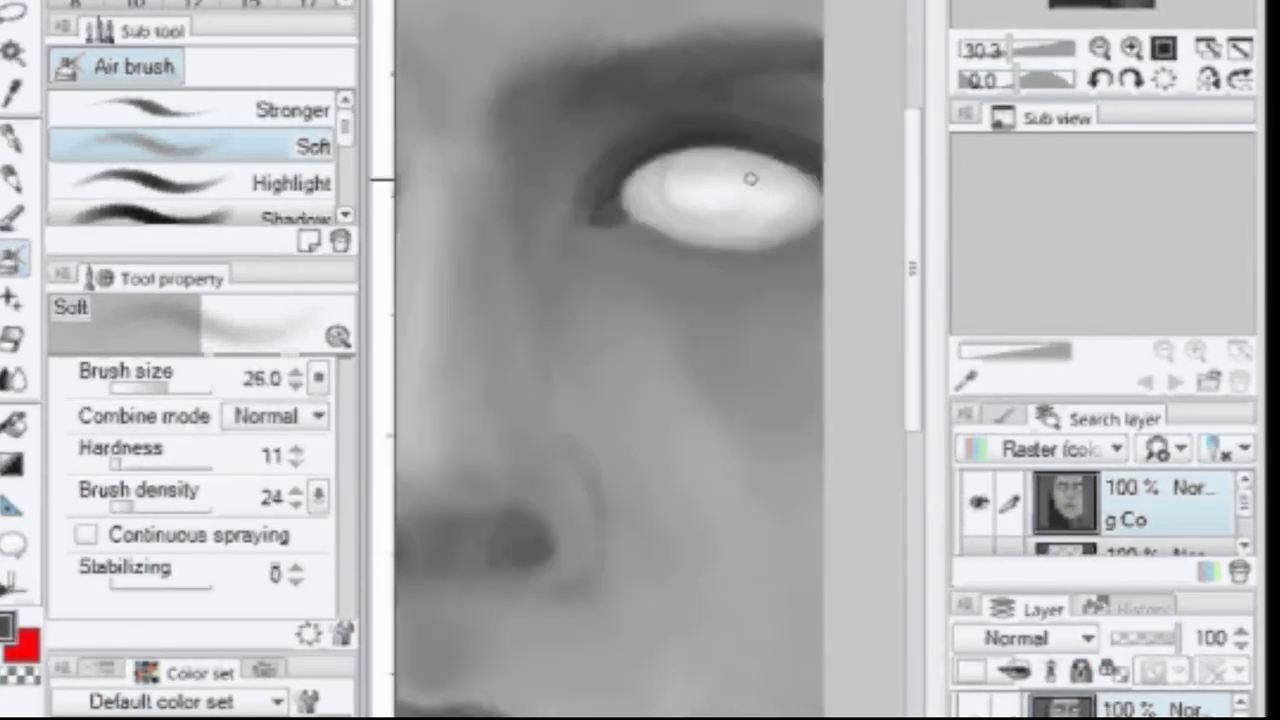
{"action": "mouse_move", "coordinate": [673, 161]}
{"action": "left_mouse_down"}
{"action": "mouse_move", "coordinate": [686, 191]}
{"action": "mouse_move", "coordinate": [651, 268]}
{"action": "left_mouse_up"}
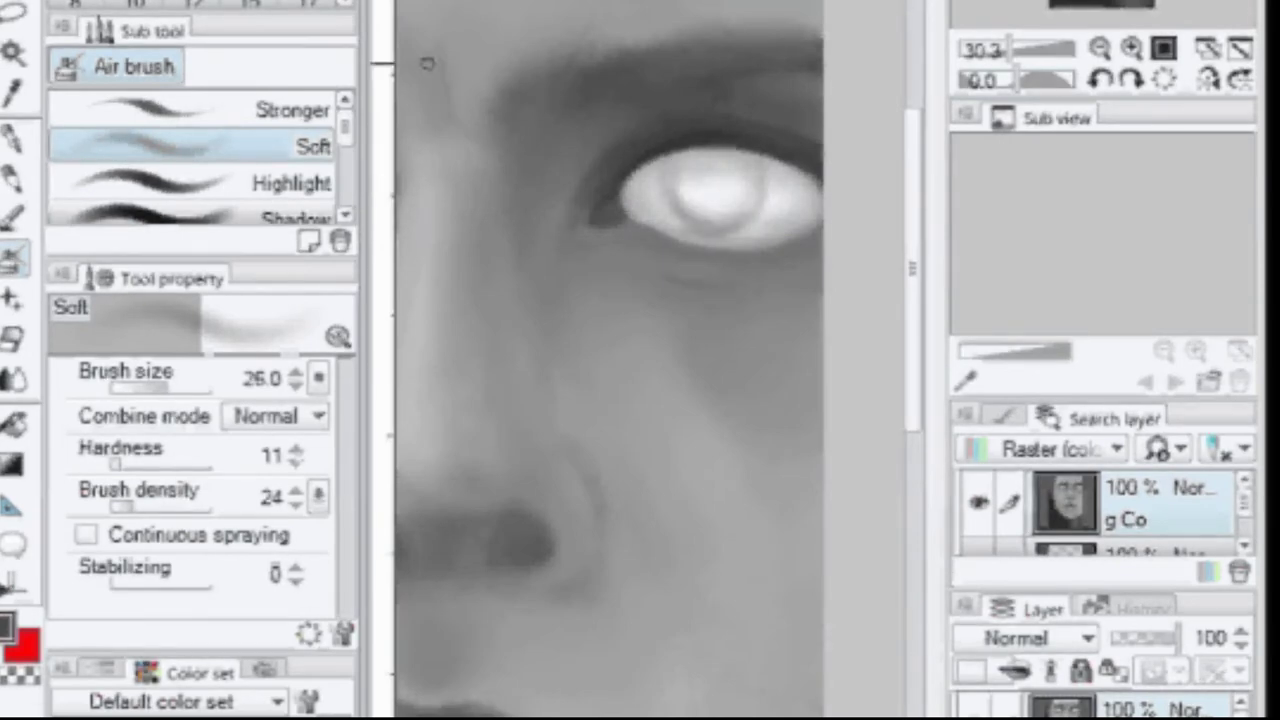
- Draw the dark edge along the side of the nose, and soften the area under the far brow with the airbrush at size 43.8
{"action": "left_click_drag", "start_coordinate": [489, 208], "coordinate": [497, 430]}
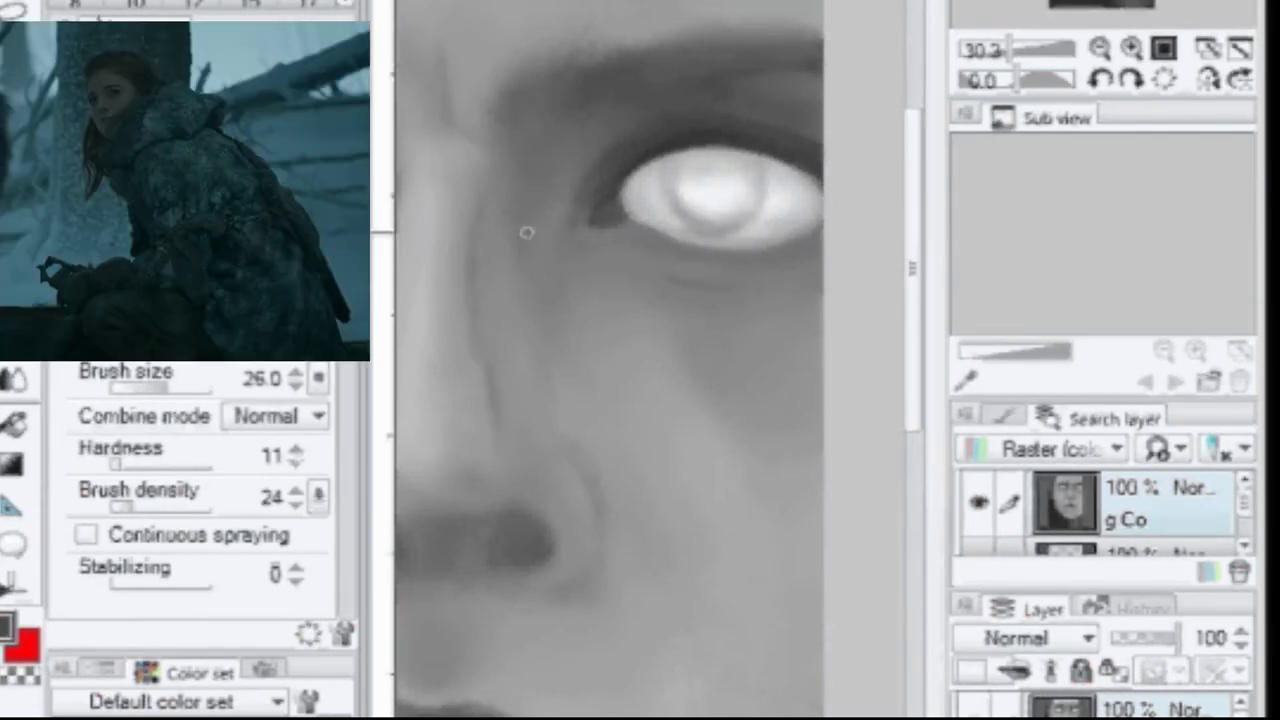
{"action": "left_click", "coordinate": [183, 388]}
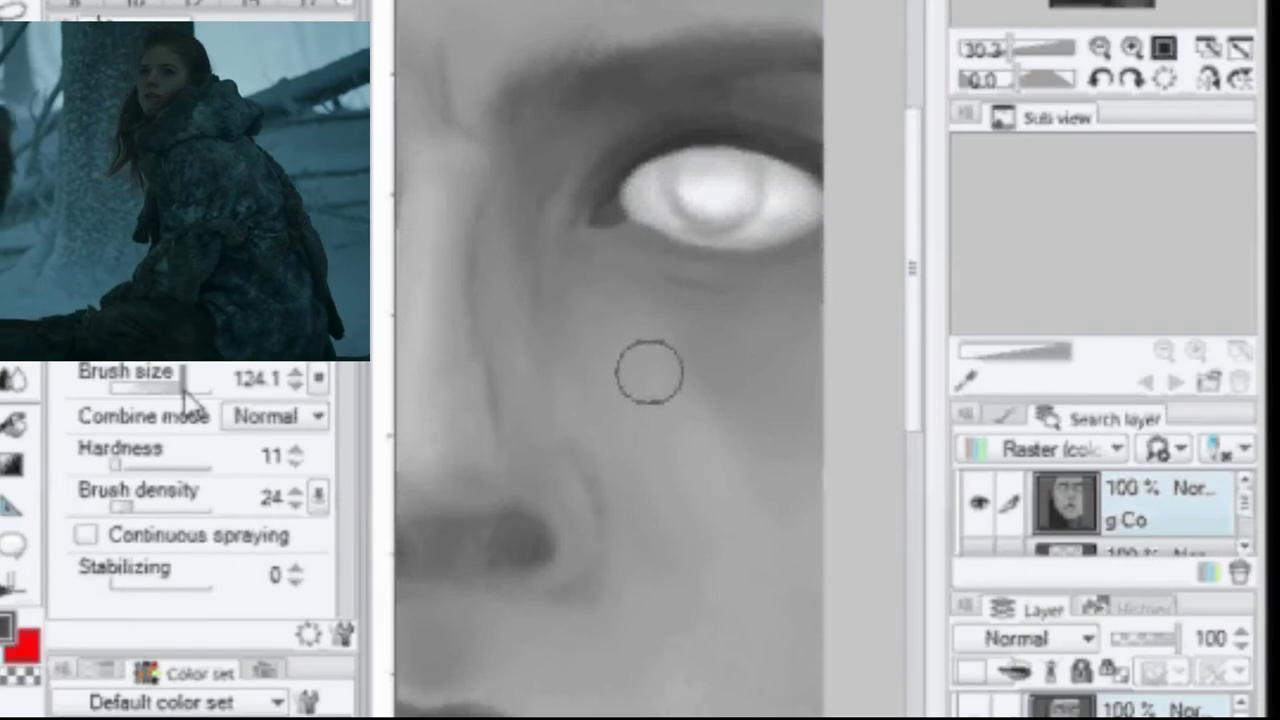
{"action": "left_click", "coordinate": [186, 389]}
{"action": "left_click", "coordinate": [173, 388]}
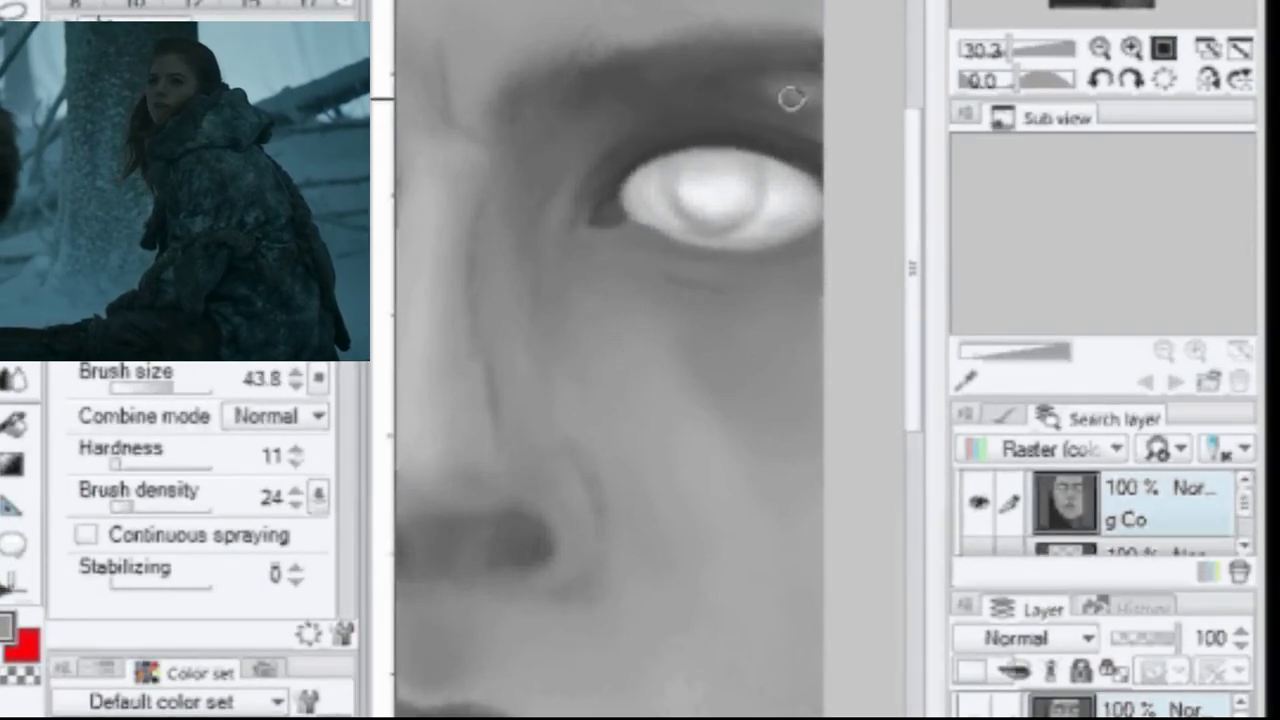
{"action": "left_click_drag", "start_coordinate": [791, 97], "coordinate": [756, 98]}
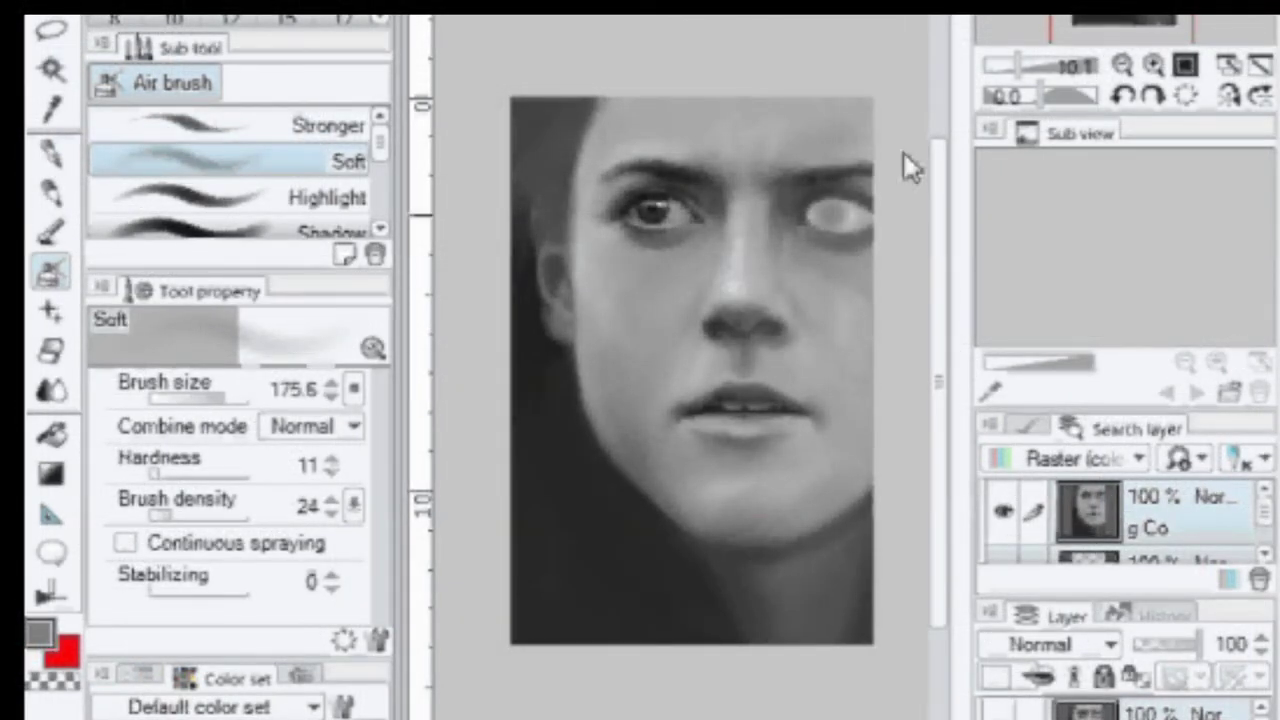
- Pick a dark grey from the nostril and paint the far eye's pupil and iris ring with the Soft airbrush at size 36.8
{"action": "scroll", "coordinate": [880, 272], "scroll_direction": "up", "scroll_amount": 5}
{"action": "scroll", "coordinate": [882, 273], "scroll_direction": "up", "scroll_amount": 1}
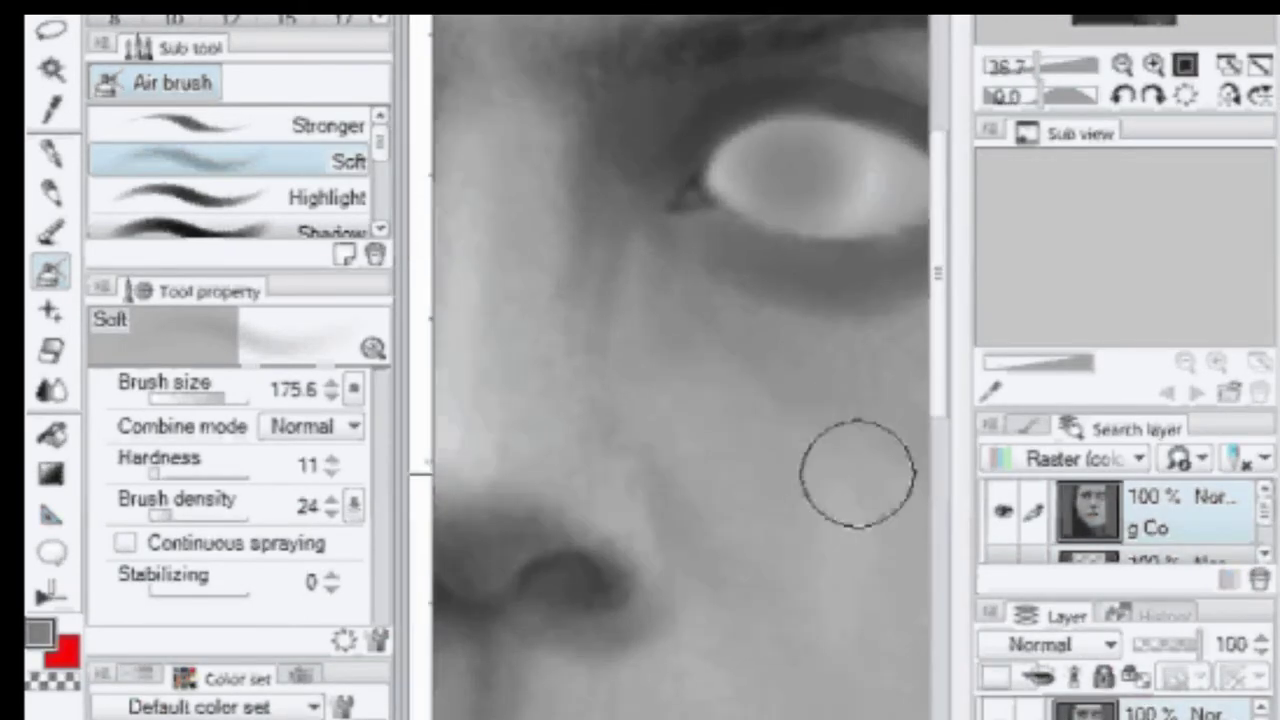
{"action": "left_click", "coordinate": [577, 578], "text": "alt"}
{"action": "key", "text": "bracketleft"}
{"action": "key", "text": "bracketleft"}
{"action": "key", "text": "bracketleft"}
{"action": "key", "text": "bracketleft"}
{"action": "key", "text": "bracketleft"}
{"action": "left_click_drag", "start_coordinate": [794, 162], "coordinate": [800, 161]}
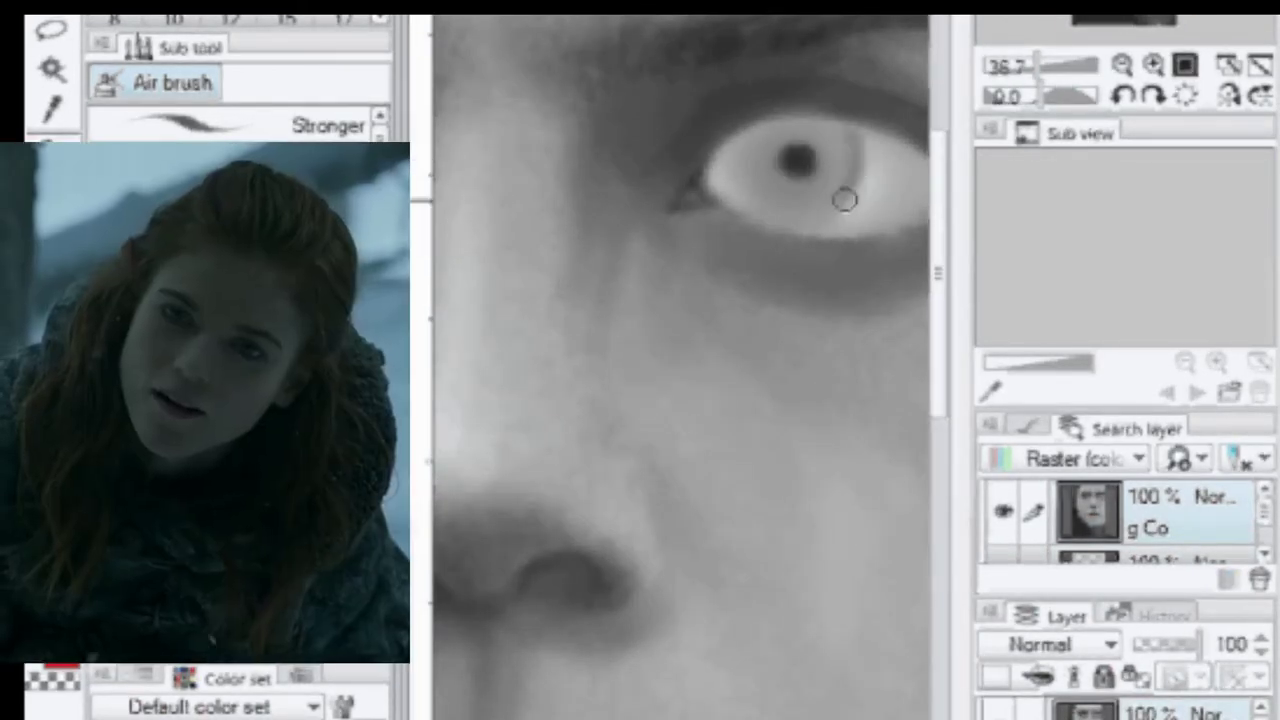
{"action": "mouse_move", "coordinate": [843, 197]}
{"action": "left_mouse_down"}
{"action": "mouse_move", "coordinate": [743, 171]}
{"action": "mouse_move", "coordinate": [845, 128]}
{"action": "mouse_move", "coordinate": [763, 137]}
{"action": "mouse_move", "coordinate": [837, 191]}
{"action": "mouse_move", "coordinate": [704, 207]}
{"action": "mouse_move", "coordinate": [725, 191]}
{"action": "left_mouse_up"}
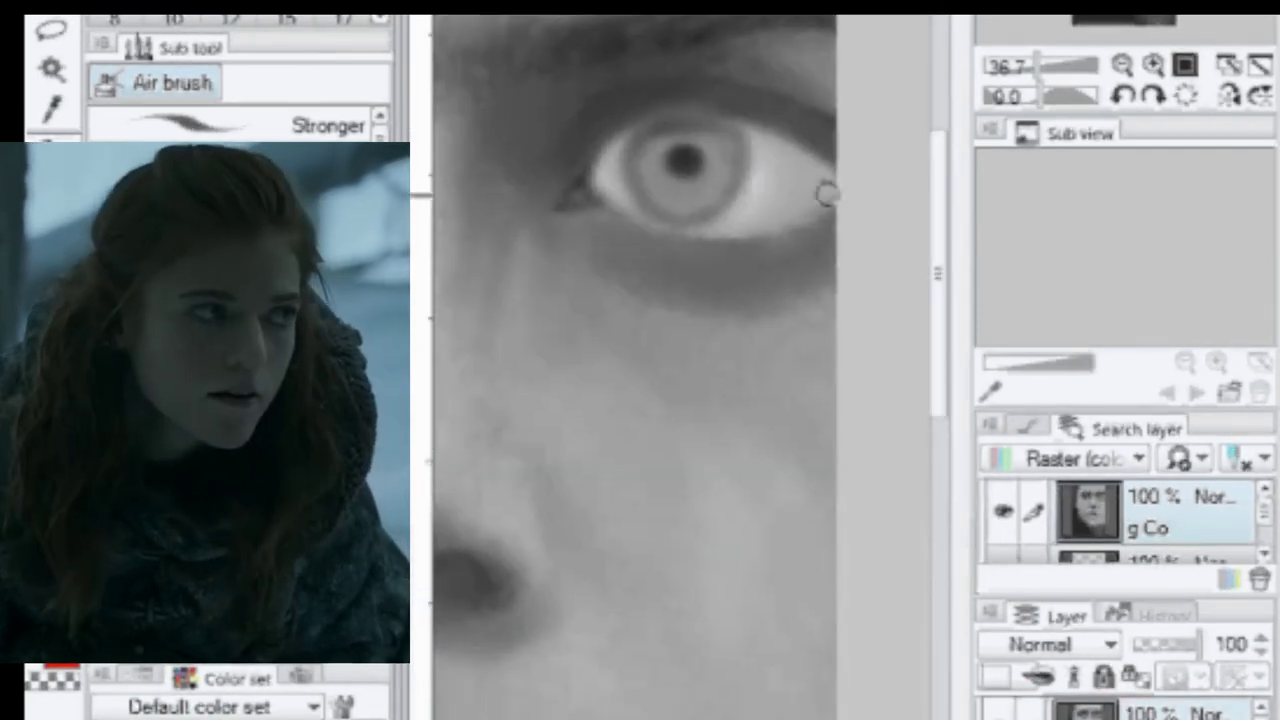
- Shade the outer corner, lower rim and lid edges of the far eye in dark grey at size 36.8
{"action": "mouse_move", "coordinate": [826, 194]}
{"action": "left_mouse_down"}
{"action": "mouse_move", "coordinate": [760, 226]}
{"action": "mouse_move", "coordinate": [777, 220]}
{"action": "mouse_move", "coordinate": [690, 233]}
{"action": "left_mouse_up"}
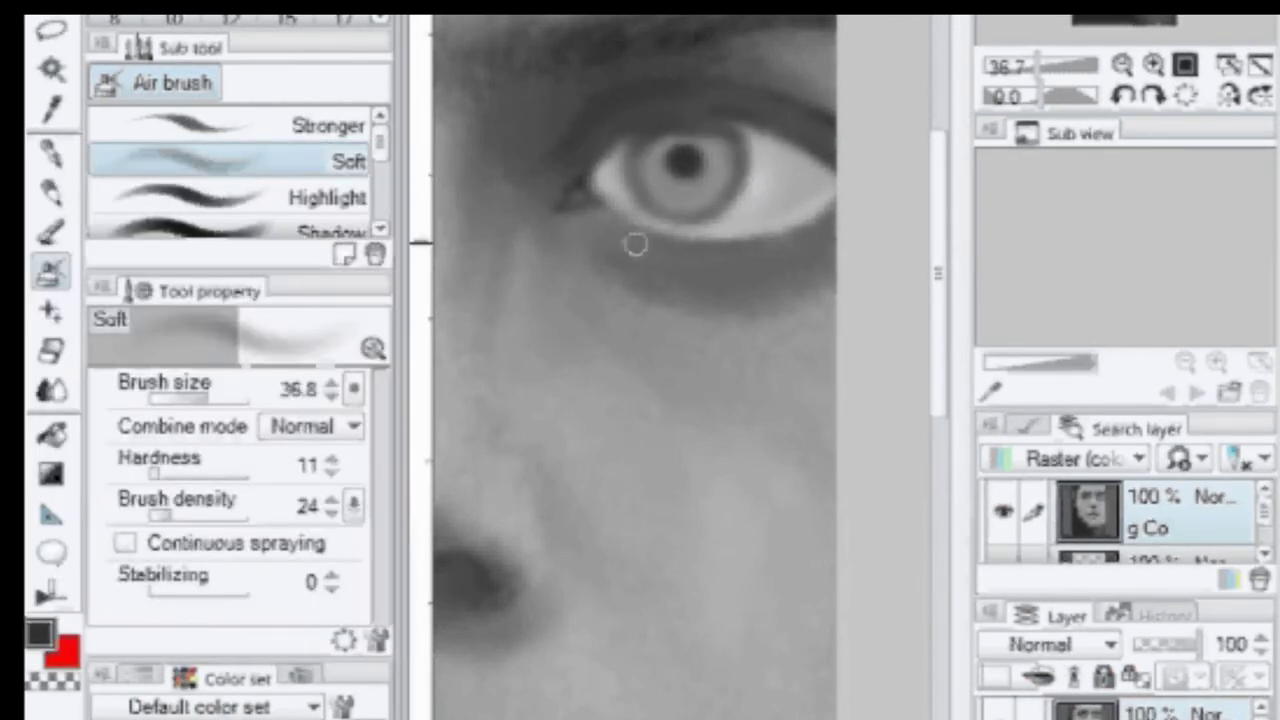
{"action": "left_click_drag", "start_coordinate": [826, 186], "coordinate": [737, 218]}
{"action": "scroll", "coordinate": [632, 400], "scroll_direction": "down", "scroll_amount": 11}
{"action": "scroll", "coordinate": [630, 342], "scroll_direction": "up", "scroll_amount": 14}
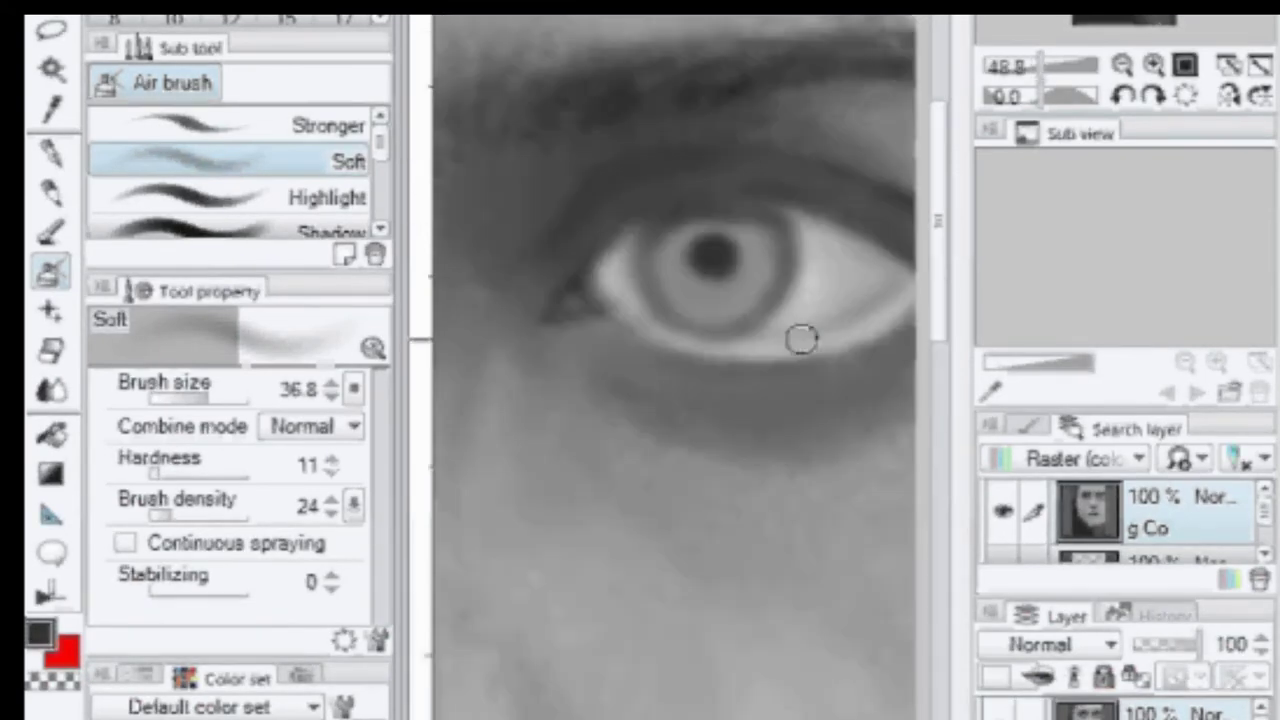
{"action": "left_click_drag", "start_coordinate": [880, 235], "coordinate": [790, 315]}
- Reduce the Soft airbrush to size 21.8 and darken the iris ring and pupil of the far eye, leaving the lower iris lighter
{"action": "scroll", "coordinate": [790, 315], "scroll_direction": "down", "scroll_amount": 2}
{"action": "key", "text": "["}
{"action": "key", "text": "["}
{"action": "key", "text": "["}
{"action": "left_click_drag", "start_coordinate": [618, 366], "coordinate": [600, 337]}
{"action": "mouse_move", "coordinate": [690, 386]}
{"action": "left_mouse_down"}
{"action": "mouse_move", "coordinate": [630, 381]}
{"action": "mouse_move", "coordinate": [668, 296]}
{"action": "mouse_move", "coordinate": [610, 360]}
{"action": "left_mouse_up"}
{"action": "left_click_drag", "start_coordinate": [704, 316], "coordinate": [635, 367]}
{"action": "left_click", "coordinate": [660, 331], "text": "alt"}
{"action": "left_click_drag", "start_coordinate": [616, 311], "coordinate": [604, 350]}
{"action": "mouse_move", "coordinate": [721, 330]}
{"action": "left_mouse_down"}
{"action": "mouse_move", "coordinate": [662, 391]}
{"action": "mouse_move", "coordinate": [612, 362]}
{"action": "left_mouse_up"}
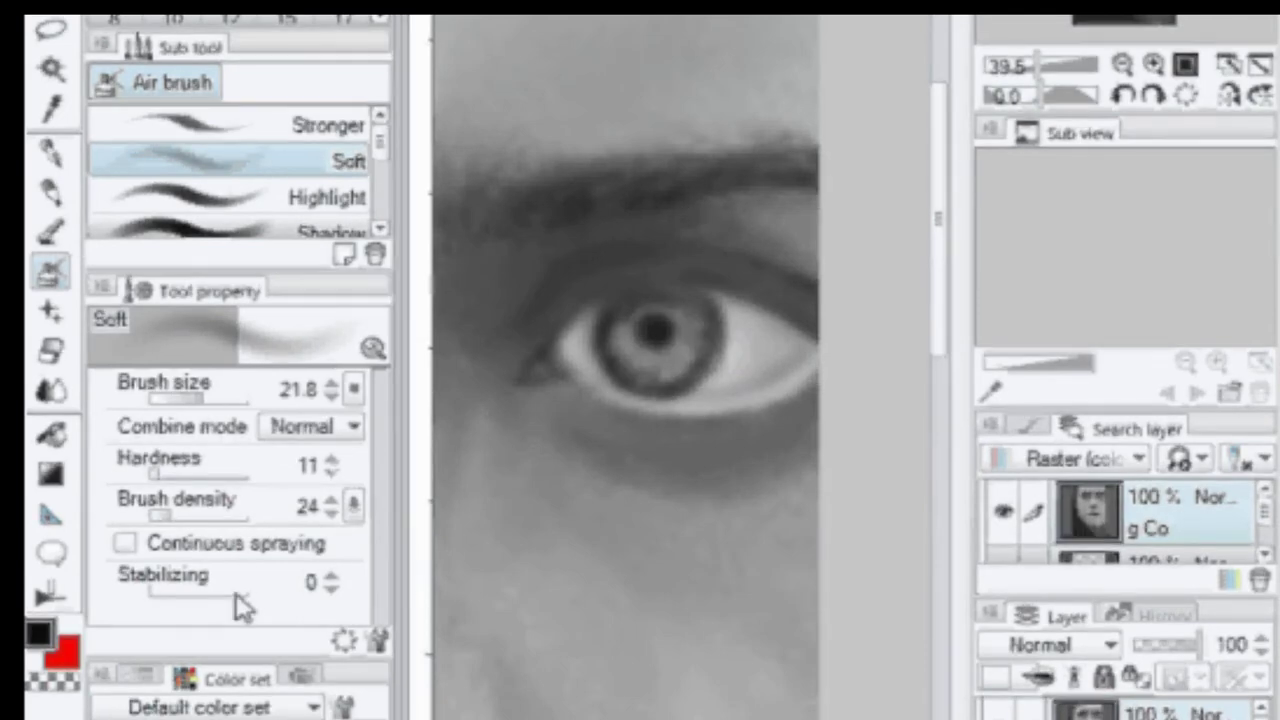
- Add fine dark detail to the far iris with a smaller airbrush, and enlarge it to darken the iris and upper lid edge
{"action": "key", "text": "["}
{"action": "key", "text": "["}
{"action": "key", "text": "["}
{"action": "key", "text": "["}
{"action": "left_click_drag", "start_coordinate": [606, 315], "coordinate": [606, 370]}
{"action": "mouse_move", "coordinate": [724, 330]}
{"action": "left_mouse_down"}
{"action": "mouse_move", "coordinate": [660, 395]}
{"action": "mouse_move", "coordinate": [640, 390]}
{"action": "mouse_move", "coordinate": [606, 318]}
{"action": "left_mouse_up"}
{"action": "key", "text": "]"}
{"action": "key", "text": "]"}
{"action": "key", "text": "]"}
{"action": "key", "text": "]"}
{"action": "mouse_move", "coordinate": [672, 378]}
{"action": "left_mouse_down"}
{"action": "mouse_move", "coordinate": [709, 314]}
{"action": "mouse_move", "coordinate": [630, 322]}
{"action": "left_mouse_up"}
{"action": "mouse_move", "coordinate": [712, 394]}
{"action": "left_mouse_down"}
{"action": "mouse_move", "coordinate": [797, 349]}
{"action": "mouse_move", "coordinate": [738, 386]}
{"action": "left_mouse_up"}
{"action": "left_click_drag", "start_coordinate": [571, 329], "coordinate": [775, 314]}
{"action": "key", "text": "ctrl+0"}
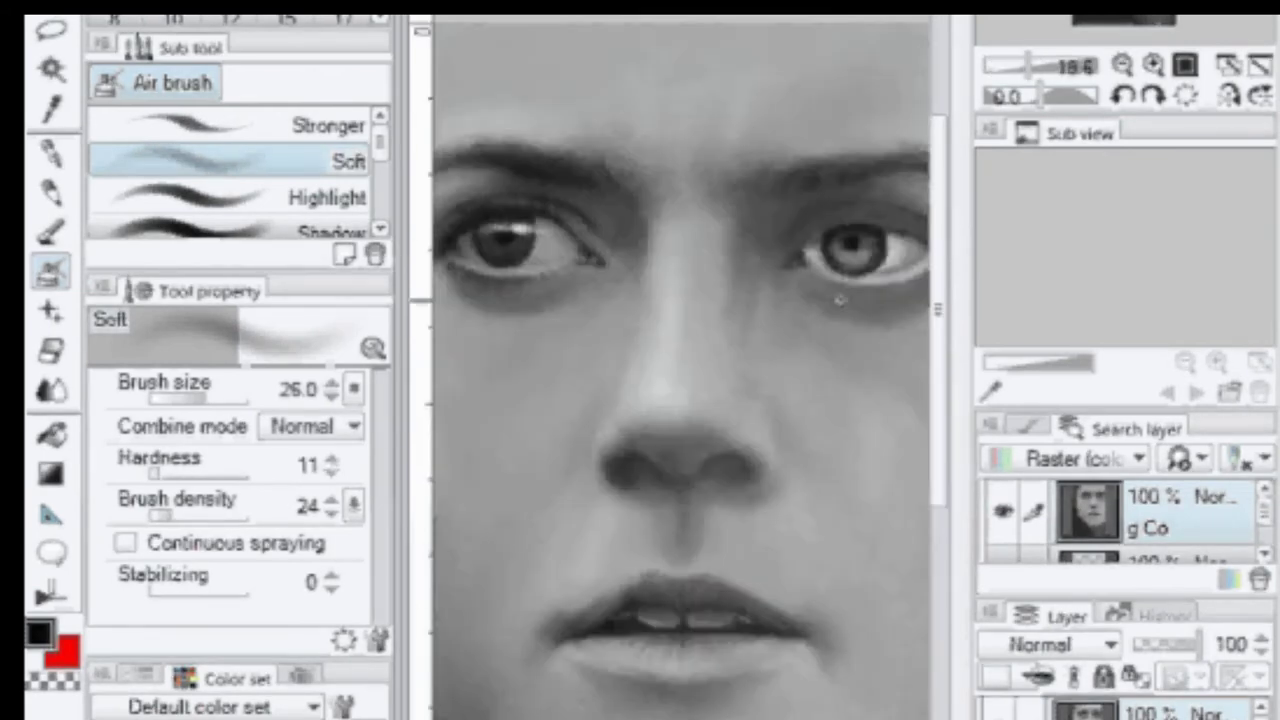
- Paint over the far eye's iris in flat grey, and select Color mixing at size 61.9 for blending
{"action": "scroll", "coordinate": [840, 298], "scroll_direction": "up", "scroll_amount": 3}
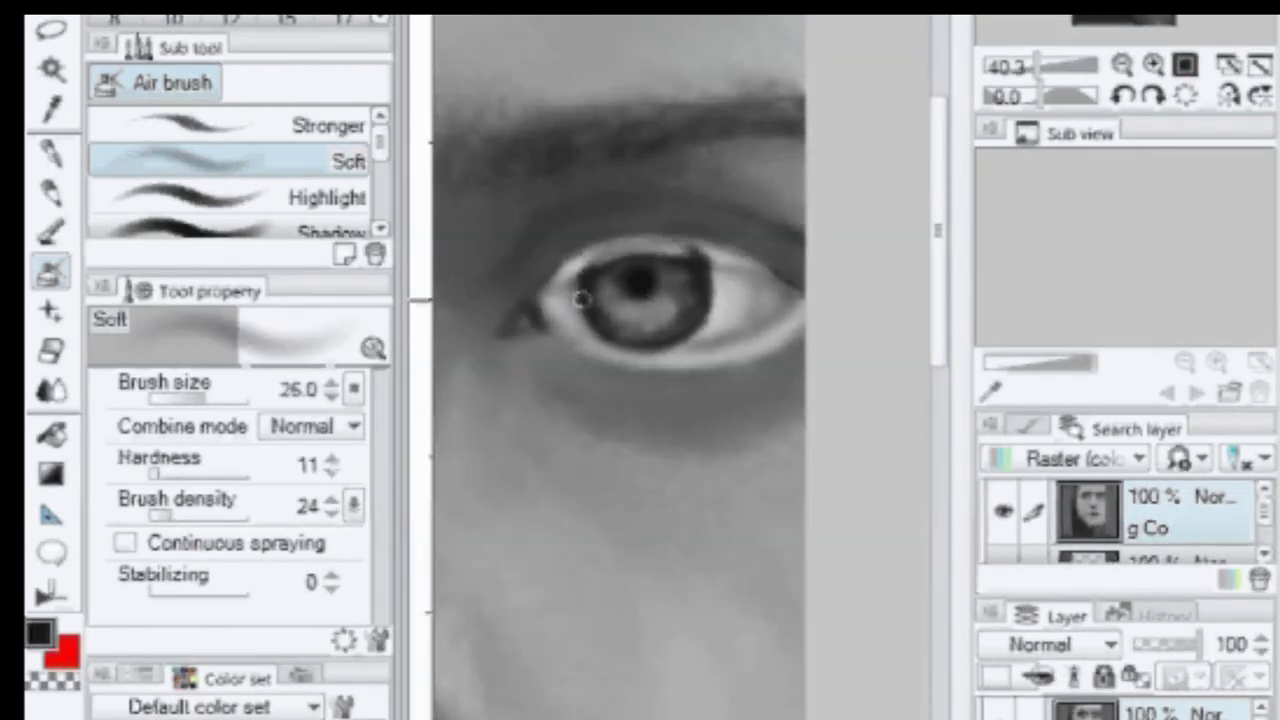
{"action": "mouse_move", "coordinate": [582, 300]}
{"action": "left_mouse_down"}
{"action": "mouse_move", "coordinate": [639, 240]}
{"action": "mouse_move", "coordinate": [689, 312]}
{"action": "mouse_move", "coordinate": [750, 268]}
{"action": "left_mouse_up"}
{"action": "key", "text": "j"}
{"action": "mouse_move", "coordinate": [743, 314]}
{"action": "left_mouse_down"}
{"action": "mouse_move", "coordinate": [631, 254]}
{"action": "mouse_move", "coordinate": [672, 315]}
{"action": "mouse_move", "coordinate": [736, 274]}
{"action": "mouse_move", "coordinate": [745, 312]}
{"action": "left_mouse_up"}
{"action": "left_click", "coordinate": [52, 272]}
{"action": "left_click", "coordinate": [690, 362], "text": "alt"}
{"action": "mouse_move", "coordinate": [573, 276]}
{"action": "left_mouse_down"}
{"action": "mouse_move", "coordinate": [567, 308]}
{"action": "mouse_move", "coordinate": [604, 312]}
{"action": "left_mouse_up"}
{"action": "left_click", "coordinate": [52, 390]}
{"action": "left_click_drag", "start_coordinate": [1037, 66], "coordinate": [1025, 66]}
{"action": "left_click", "coordinate": [1137, 18]}
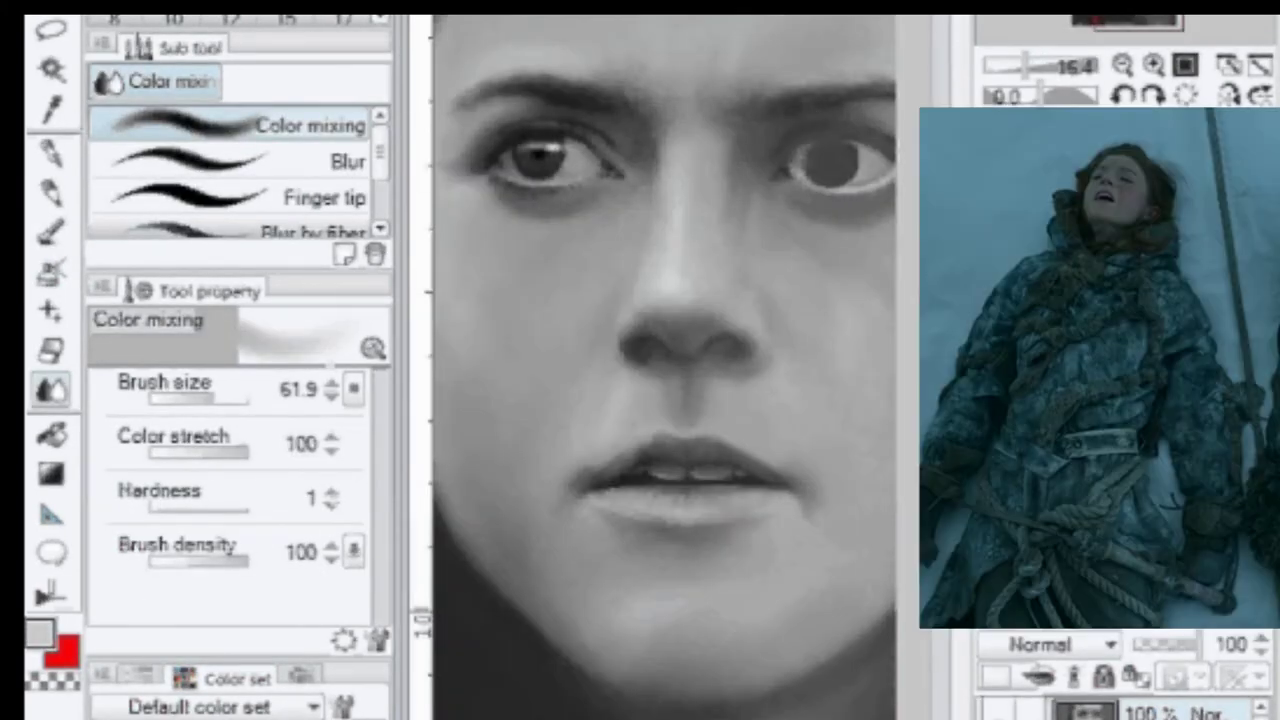
- Repaint the far eye's black pupil and dark iris ring with the Soft airbrush at size 26.0, using grey tones sampled from the painting
{"action": "key", "text": "b"}
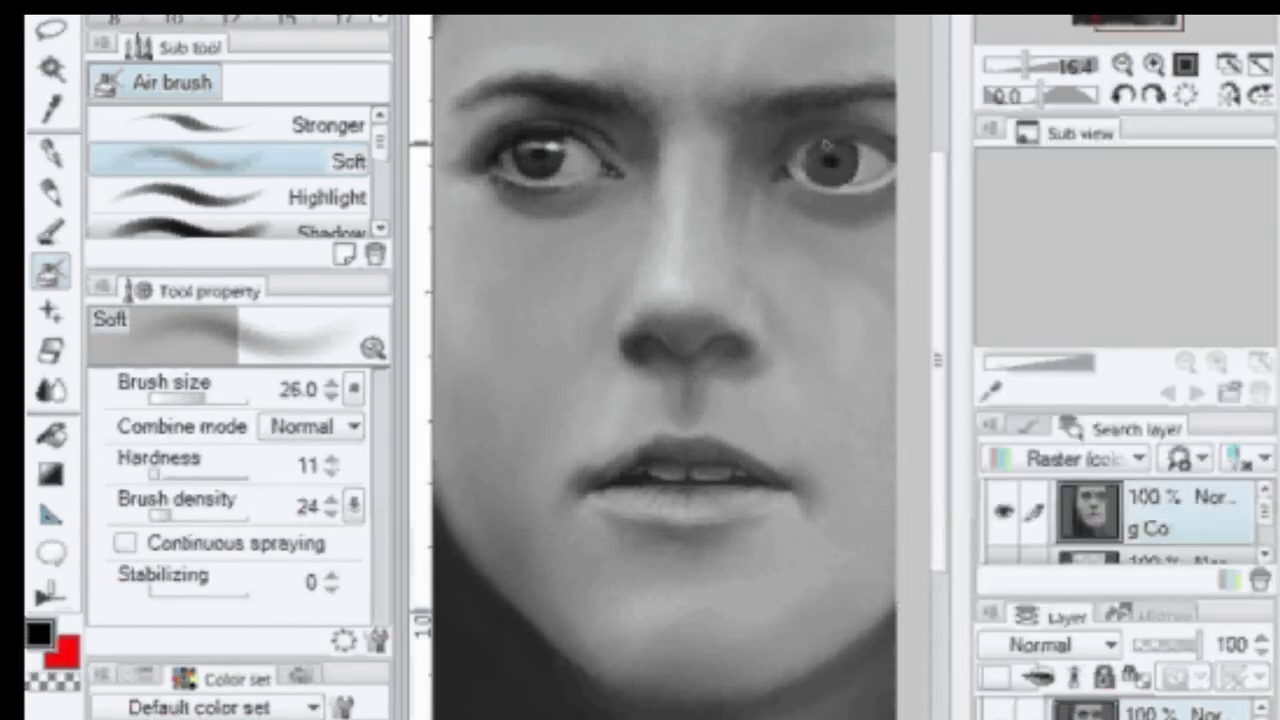
{"action": "left_click", "coordinate": [818, 170], "text": "alt"}
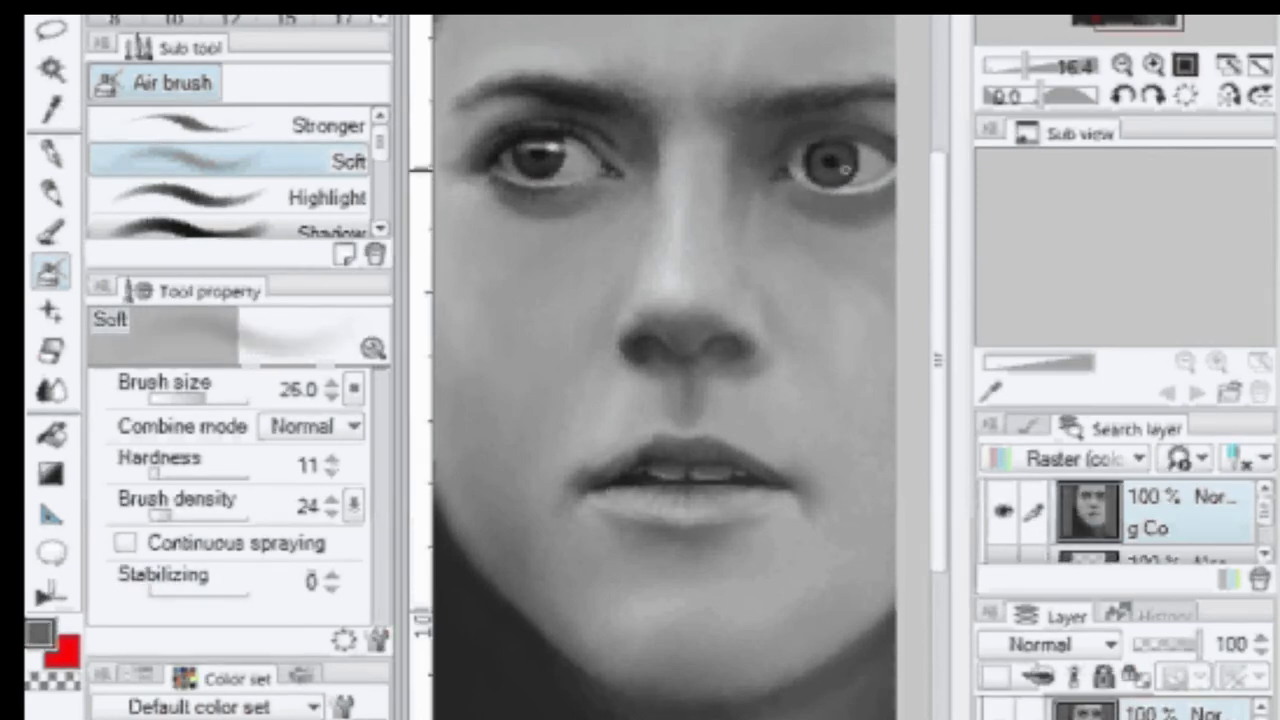
{"action": "left_click", "coordinate": [660, 434], "text": "alt"}
{"action": "mouse_move", "coordinate": [817, 166]}
{"action": "left_mouse_down"}
{"action": "mouse_move", "coordinate": [848, 176]}
{"action": "mouse_move", "coordinate": [812, 172]}
{"action": "left_mouse_up"}
{"action": "left_click", "coordinate": [822, 178], "text": "alt"}
{"action": "left_click", "coordinate": [43, 642]}
{"action": "left_click", "coordinate": [160, 516]}
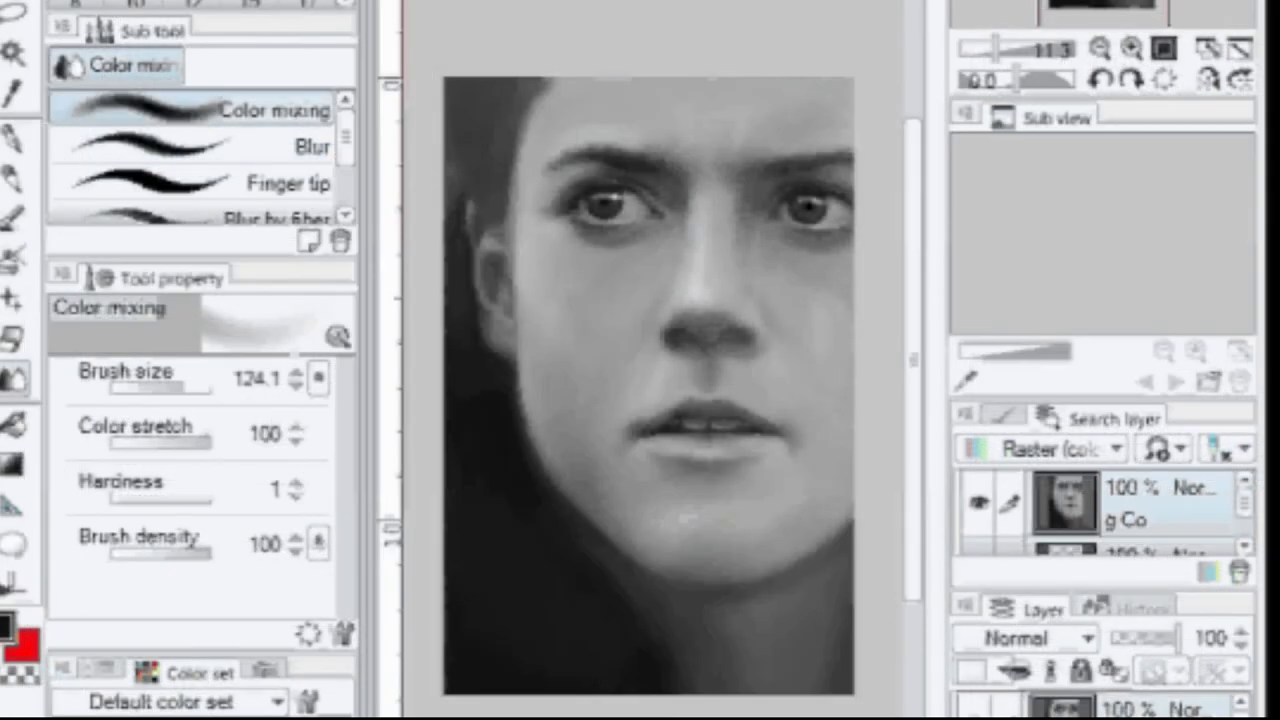
- Paint broad grey hair strands beside the jaw and temple with the Soft airbrush at hardness 32, reducing the size from 209.0 to 87.7
{"action": "scroll", "coordinate": [628, 430], "scroll_direction": "up", "scroll_amount": 1}
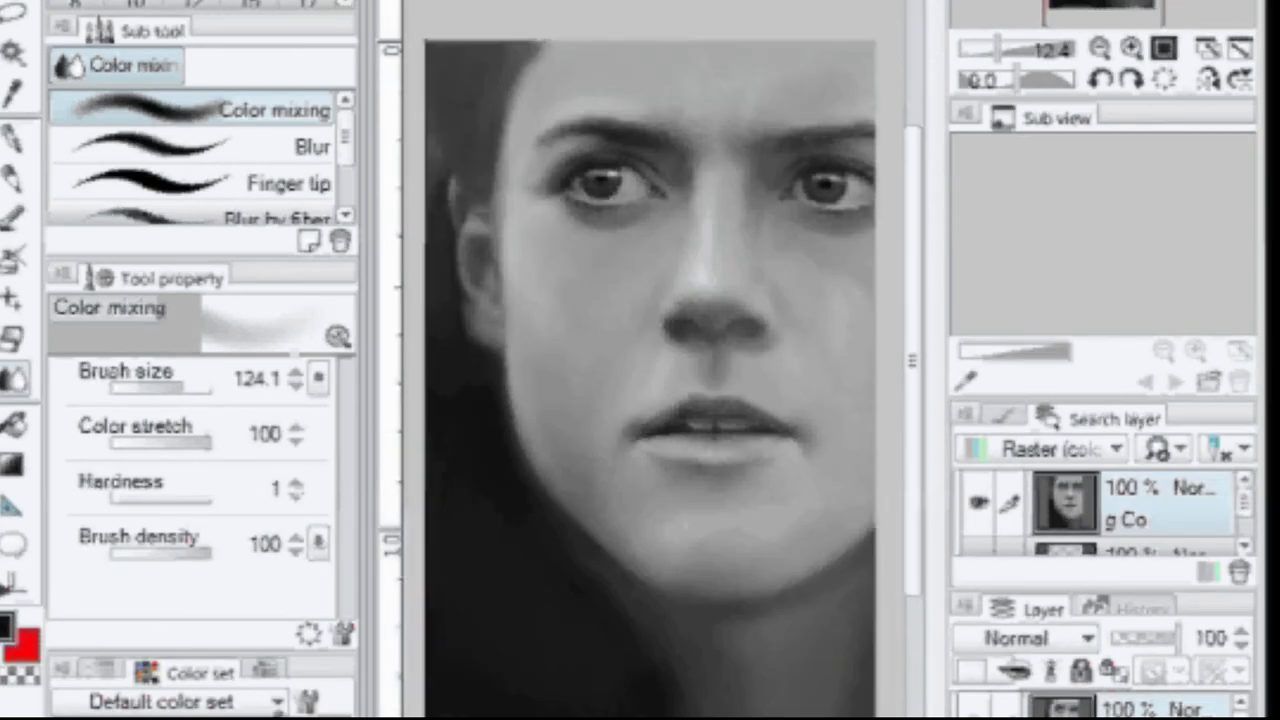
{"action": "key", "text": "b"}
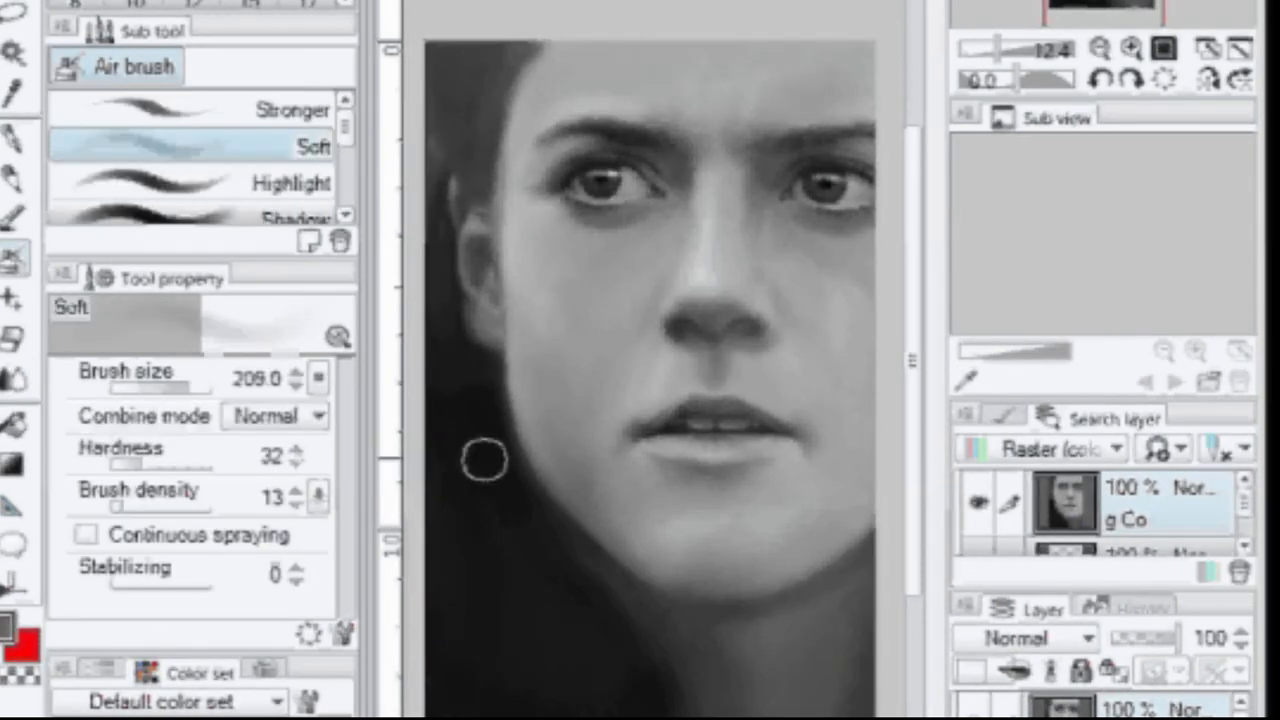
{"action": "mouse_move", "coordinate": [472, 510]}
{"action": "left_mouse_down"}
{"action": "mouse_move", "coordinate": [487, 700]}
{"action": "mouse_move", "coordinate": [461, 415]}
{"action": "left_mouse_up"}
{"action": "left_click", "coordinate": [179, 387]}
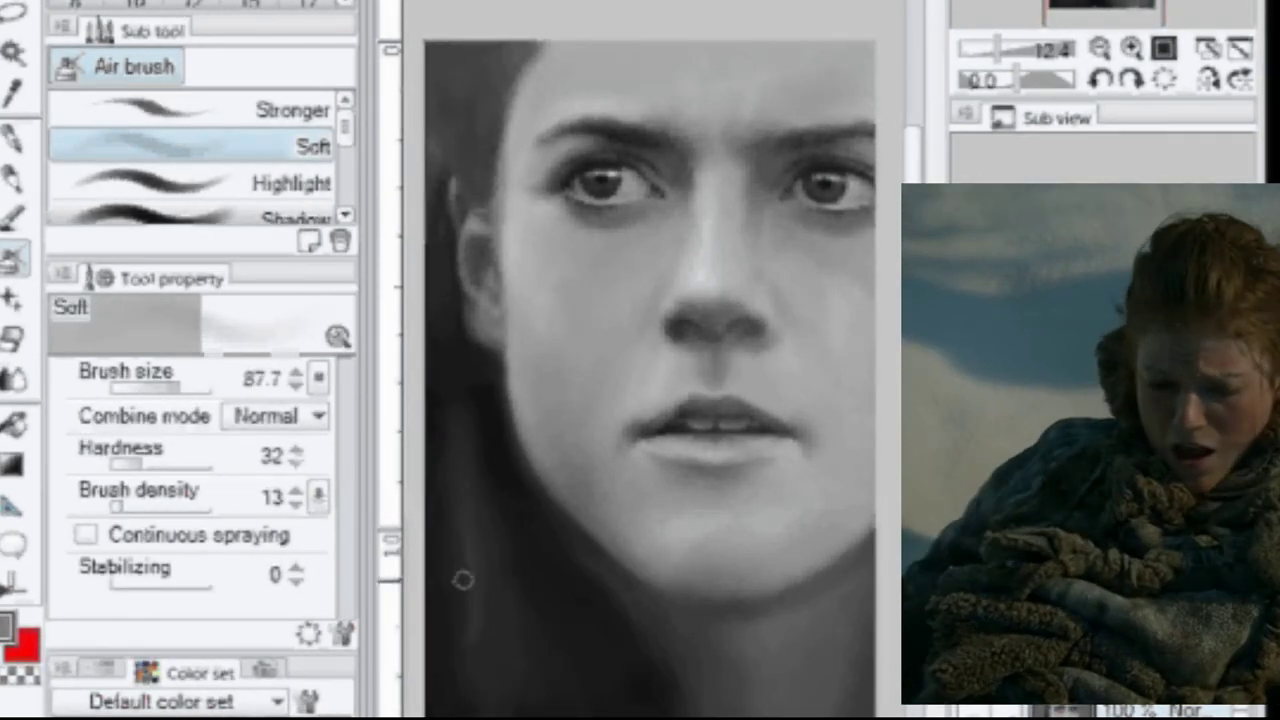
{"action": "left_click_drag", "start_coordinate": [463, 580], "coordinate": [551, 646]}
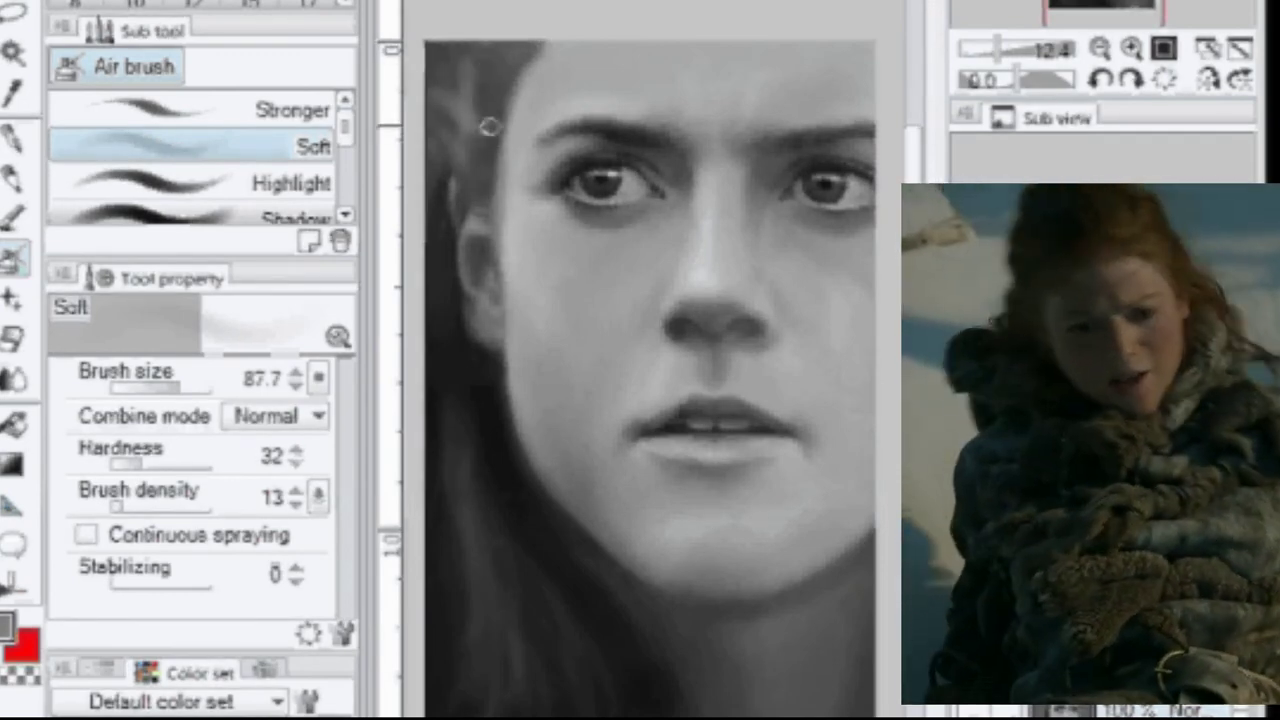
- Reduce the Soft airbrush to size 18.4 and paint finer strands through the hair and along the hairline at the temple
{"action": "left_click", "coordinate": [162, 387]}
{"action": "left_click_drag", "start_coordinate": [463, 457], "coordinate": [466, 574]}
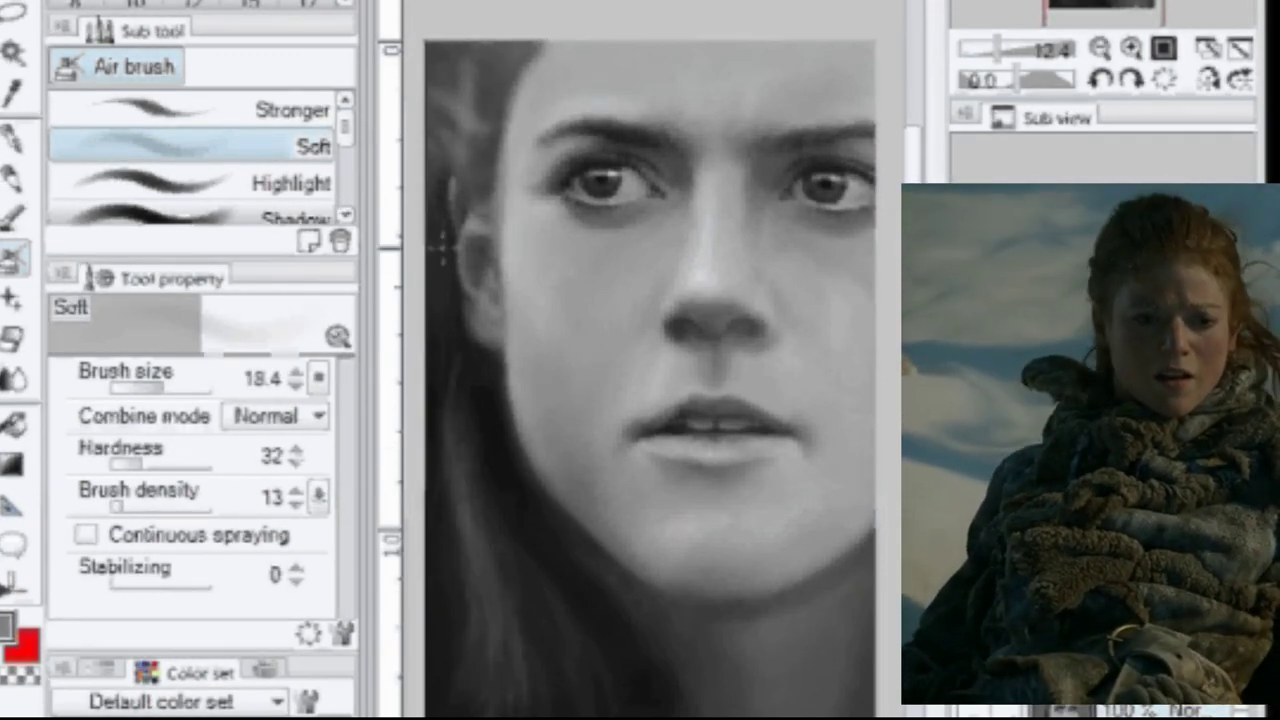
{"action": "left_click_drag", "start_coordinate": [466, 480], "coordinate": [510, 594]}
{"action": "scroll", "coordinate": [451, 371], "scroll_direction": "up", "scroll_amount": 5}
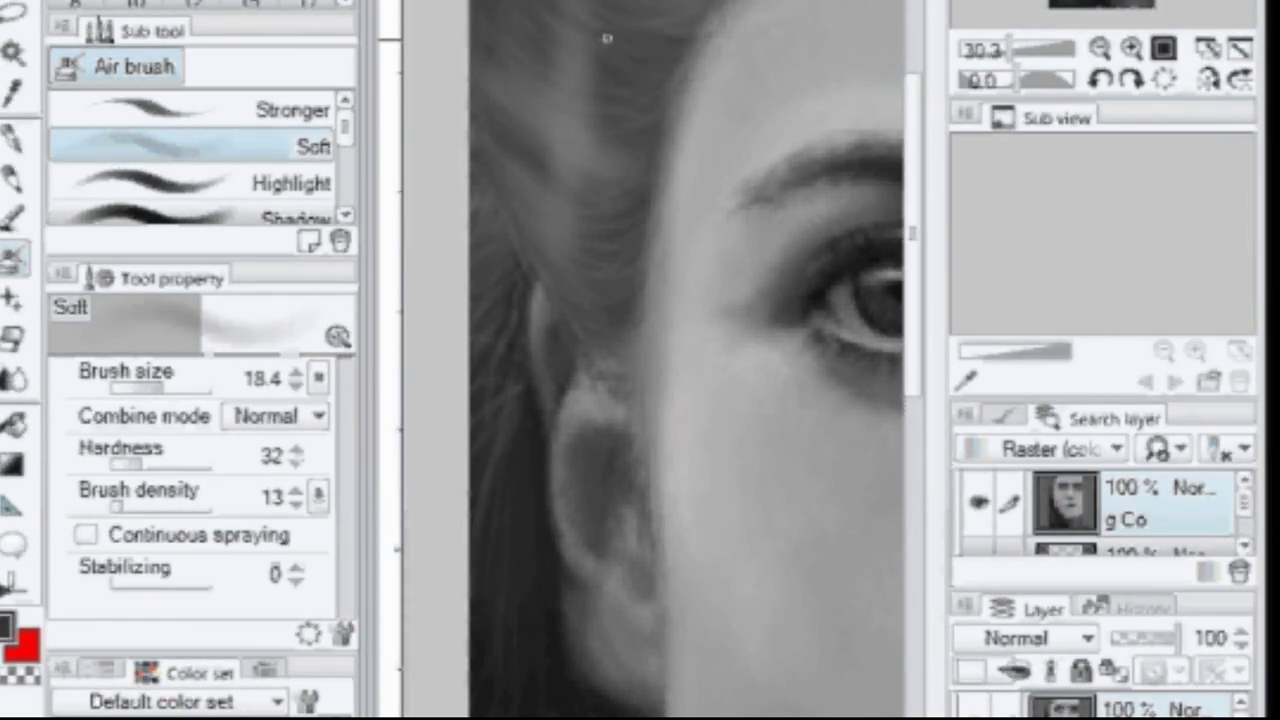
{"action": "left_click_drag", "start_coordinate": [606, 38], "coordinate": [714, 13]}
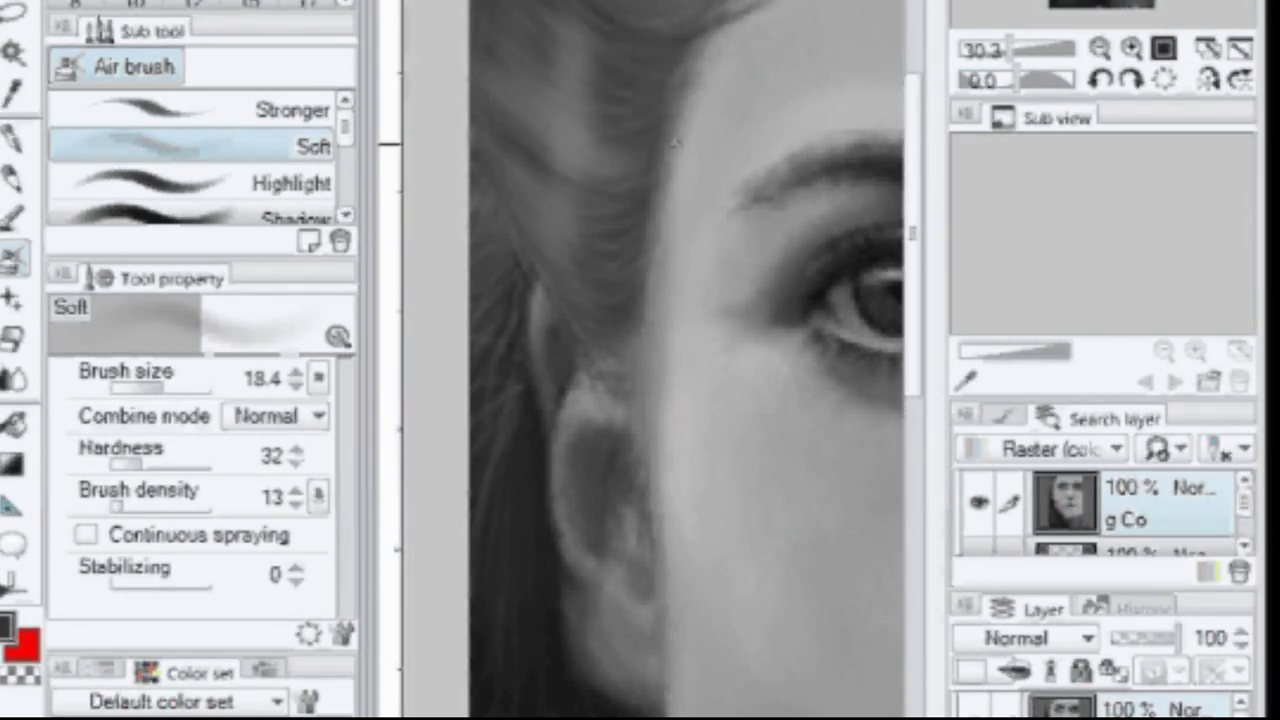
- Paint very fine strands into the hair above the ear with the Soft airbrush at size 9.2
{"action": "left_click_drag", "start_coordinate": [1010, 48], "coordinate": [1003, 48]}
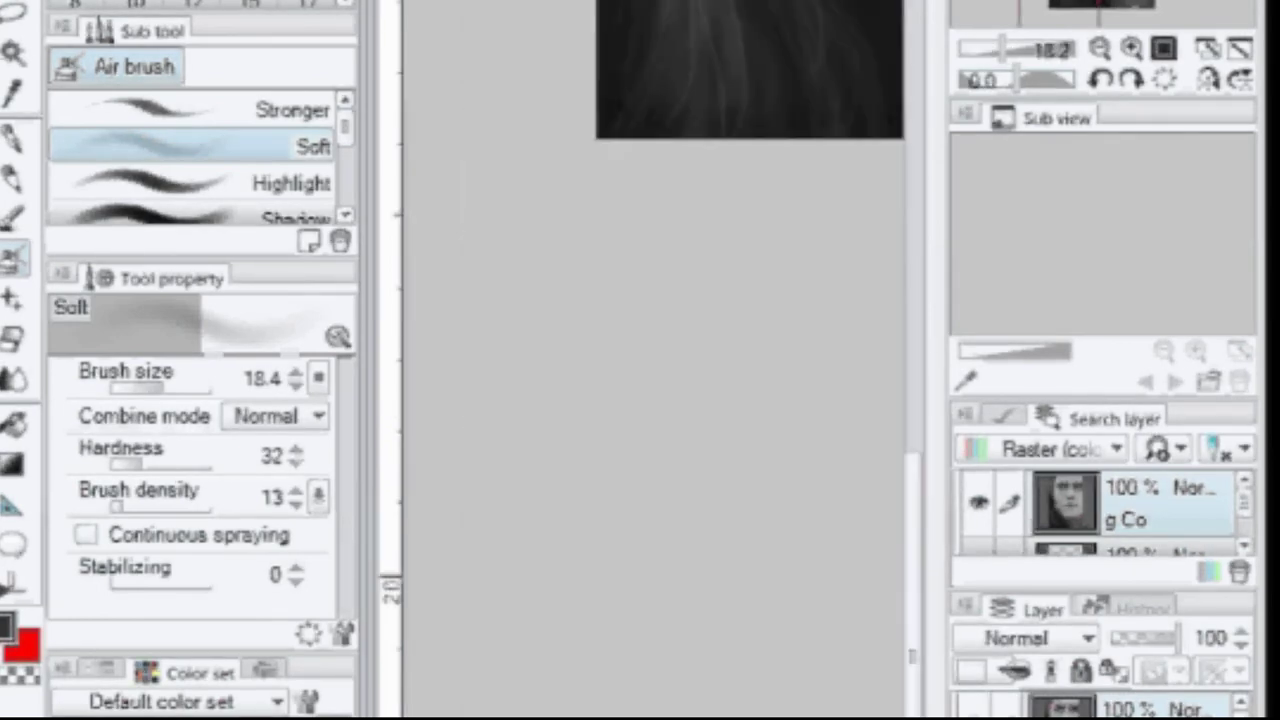
{"action": "left_click_drag", "start_coordinate": [740, 60], "coordinate": [666, 306]}
{"action": "left_click_drag", "start_coordinate": [1001, 48], "coordinate": [998, 48]}
{"action": "left_click_drag", "start_coordinate": [1108, 3], "coordinate": [1100, 4]}
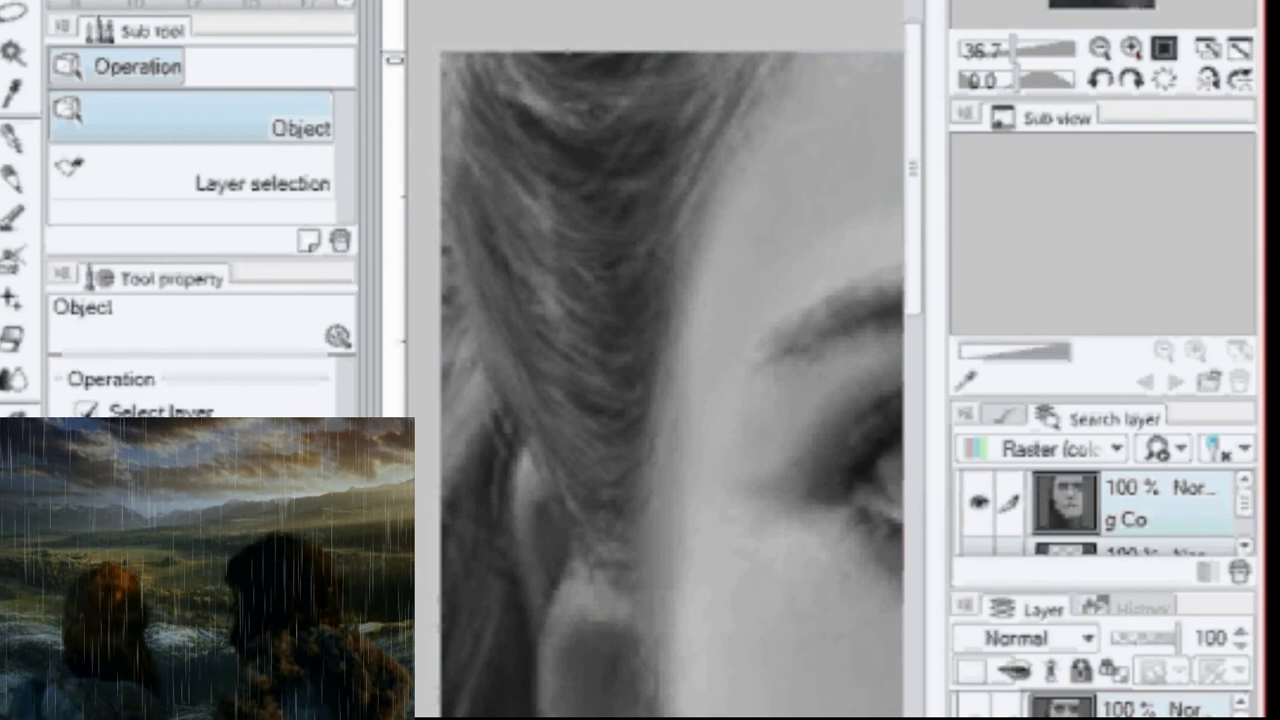
{"action": "left_click", "coordinate": [180, 640]}
{"action": "left_click", "coordinate": [13, 259]}
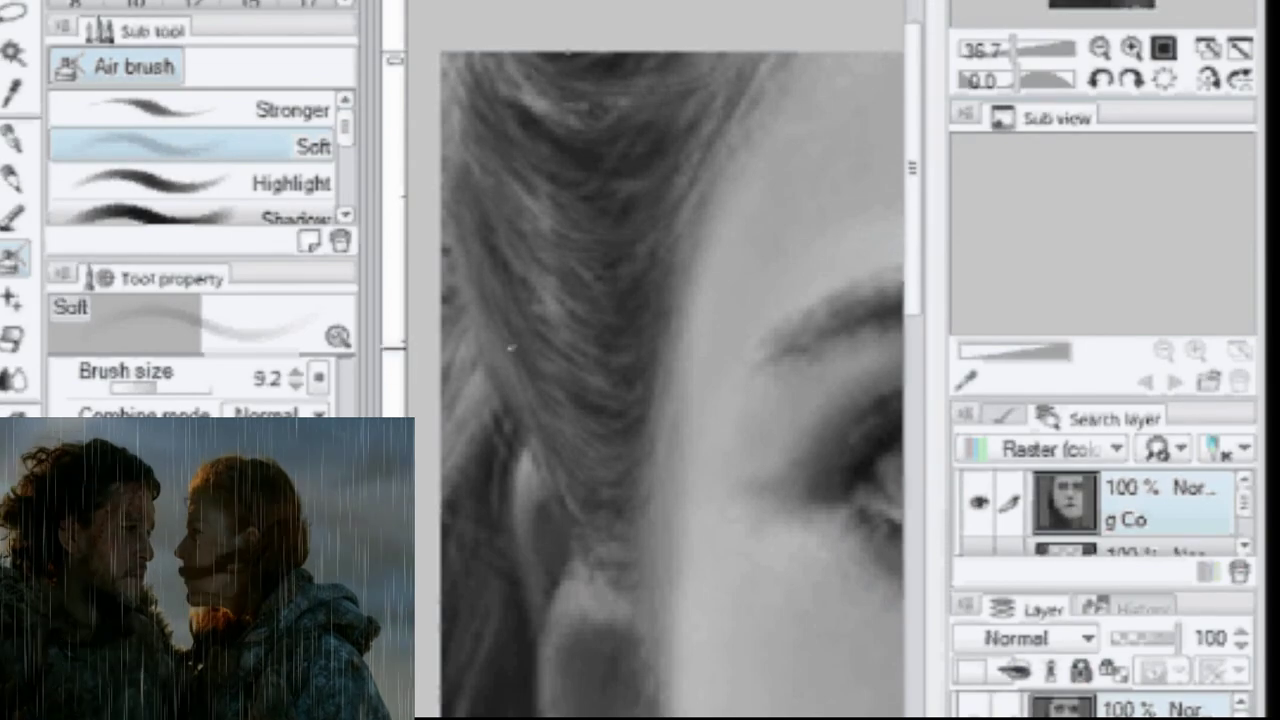
{"action": "scroll", "coordinate": [692, 352], "scroll_direction": "down", "scroll_amount": 5}
{"action": "left_click_drag", "start_coordinate": [811, 277], "coordinate": [705, 268]}
{"action": "scroll", "coordinate": [632, 362], "scroll_direction": "up", "scroll_amount": 2}
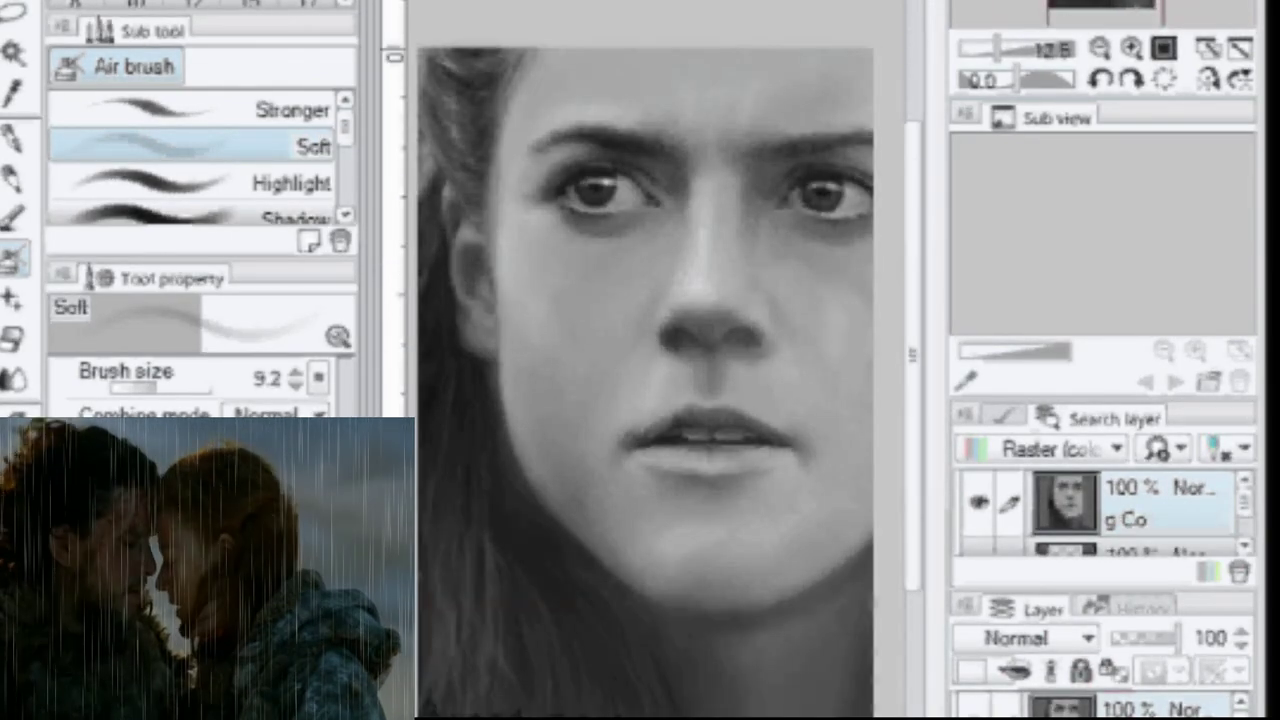
- Sign the artwork with the artist's name and the date 19/5/2014 in dark lettering along the bottom edge of the hair
{"action": "left_click", "coordinate": [1078, 10]}
{"action": "left_click", "coordinate": [1131, 48]}
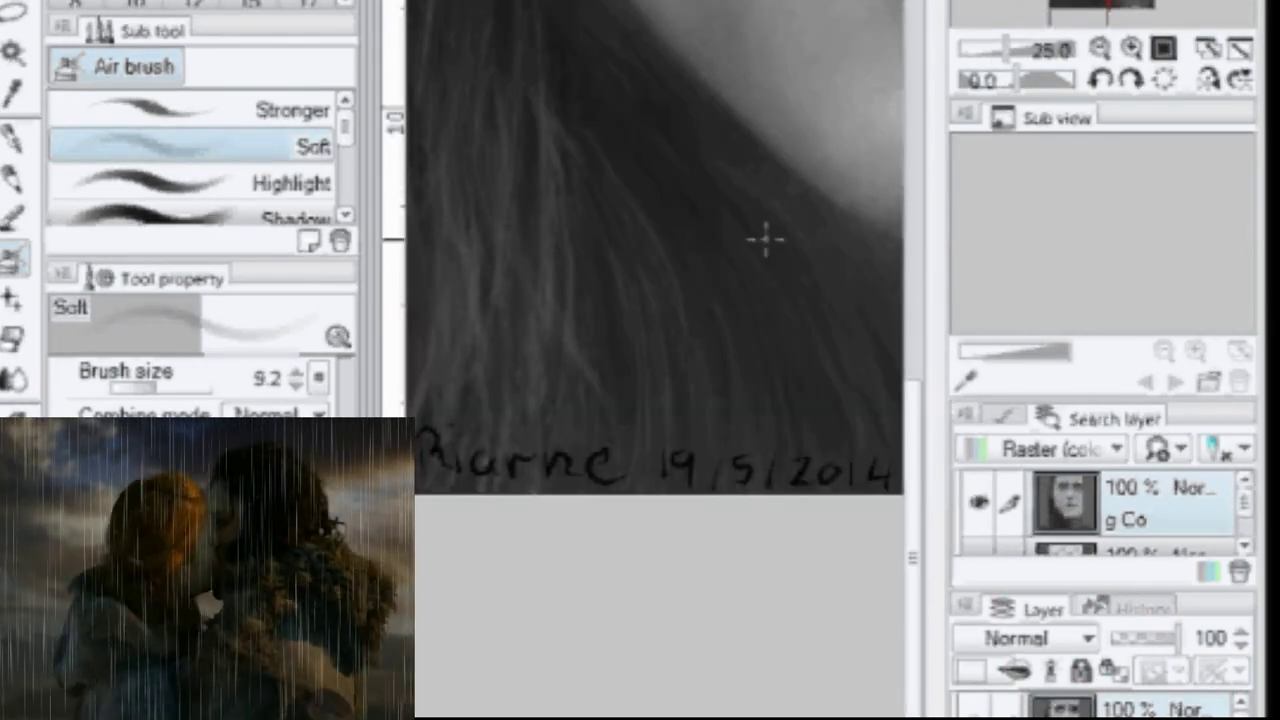
{"action": "scroll", "coordinate": [765, 240], "scroll_direction": "down", "scroll_amount": 3}
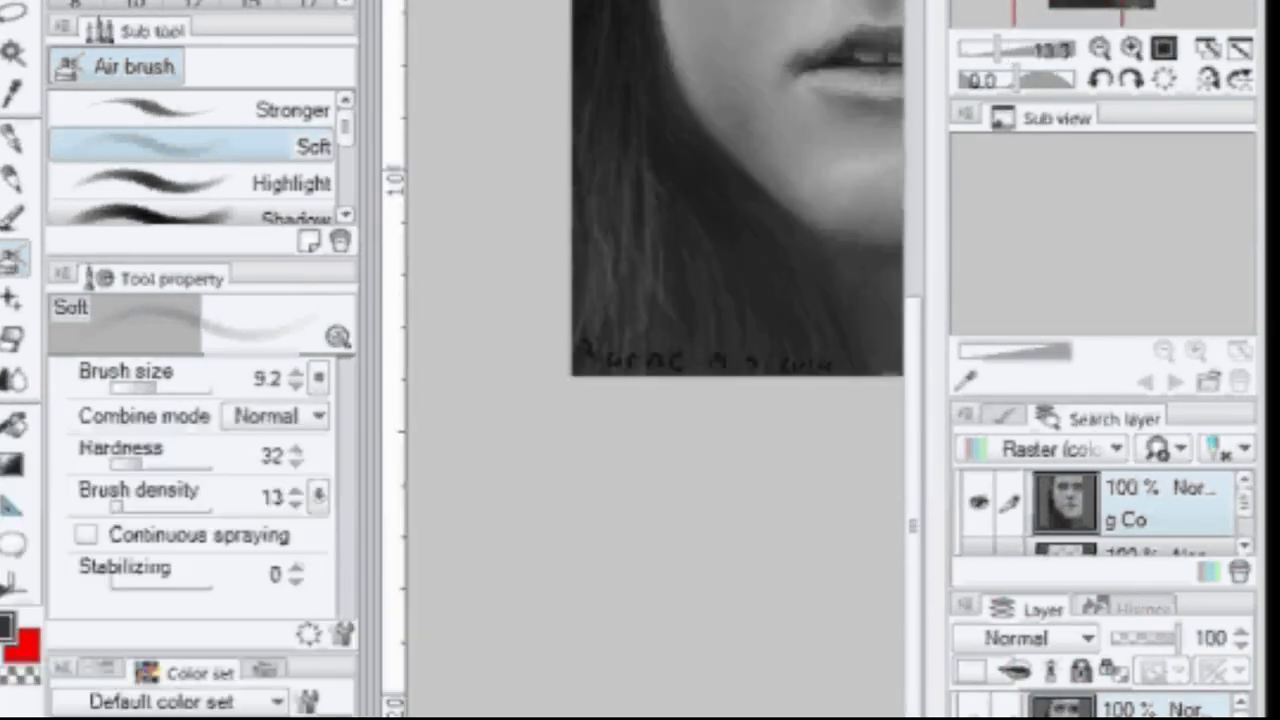
{"action": "left_click_drag", "start_coordinate": [765, 240], "coordinate": [596, 505]}
{"action": "scroll", "coordinate": [596, 505], "scroll_direction": "down", "scroll_amount": 1}
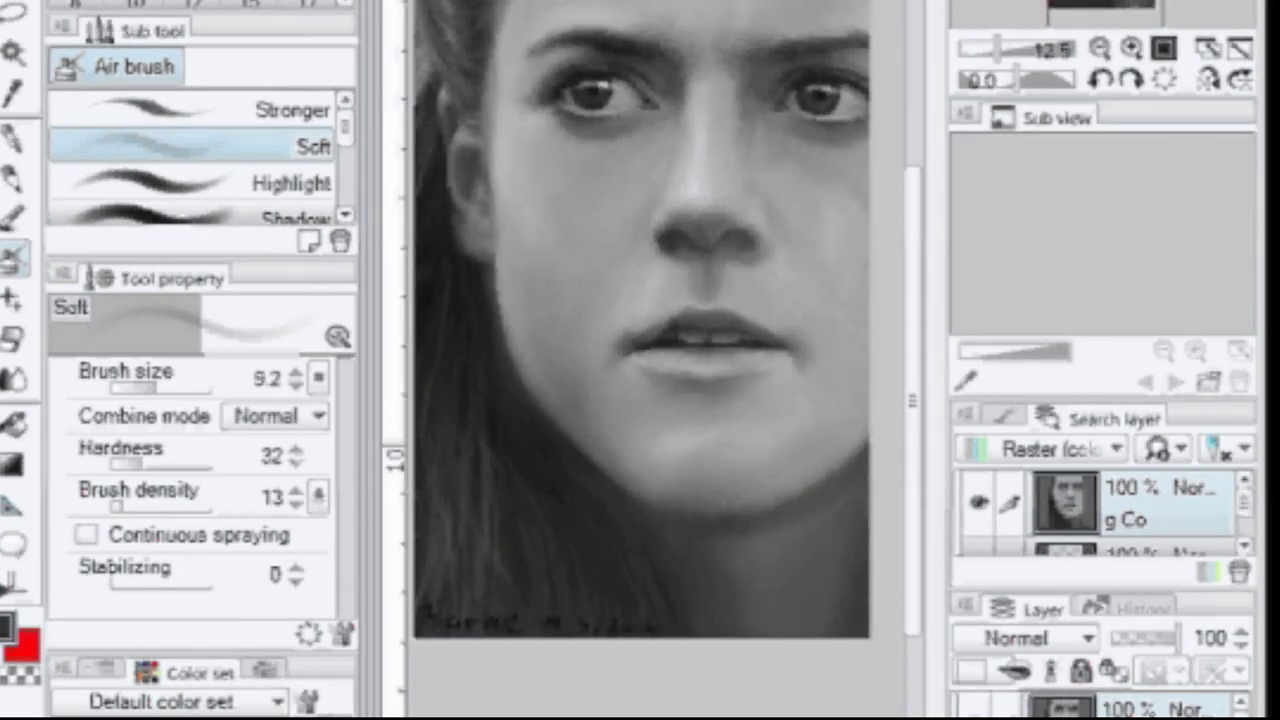